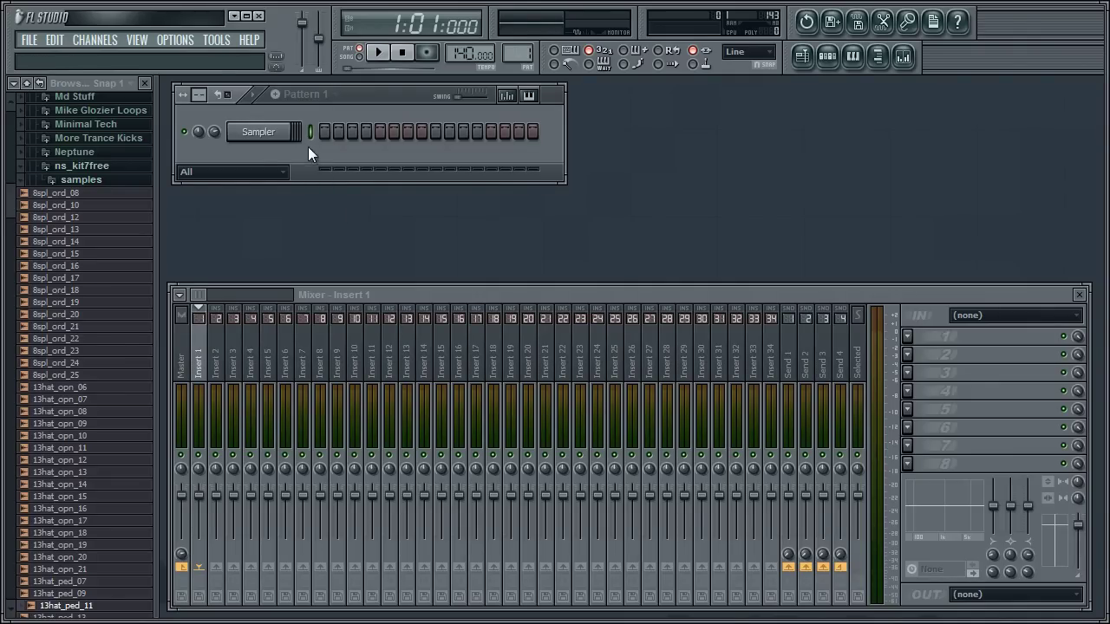
# Step: Replace the Sampler channel in Pattern 1 with the 3xOsc generator
pyautogui.rightClick(264, 137)
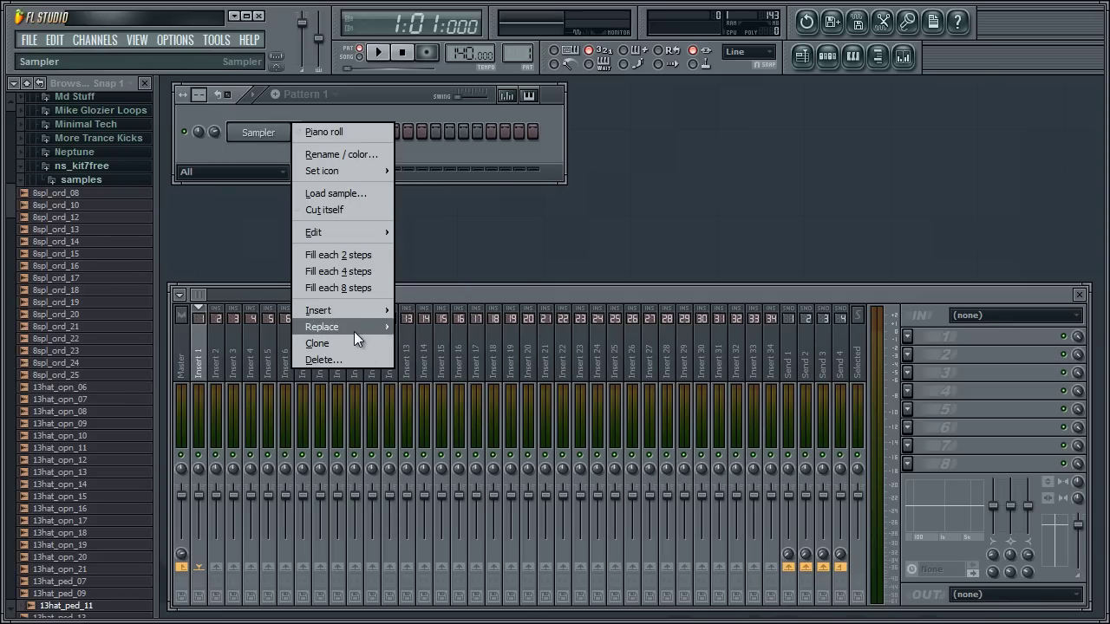
pyautogui.moveTo(354, 330)
pyautogui.click(462, 147)
# Step: Open the piano roll for the 3xOsc channel, then move and enlarge its window
pyautogui.rightClick(258, 131)
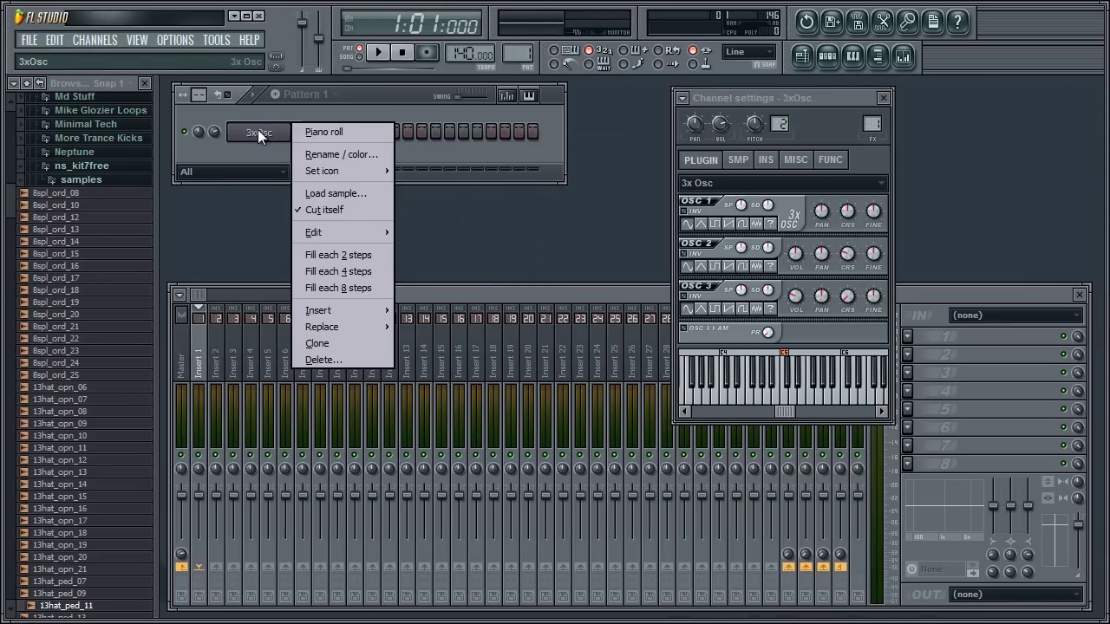
pyautogui.click(317, 131)
pyautogui.moveTo(784, 163); pyautogui.dragTo(630, 147)
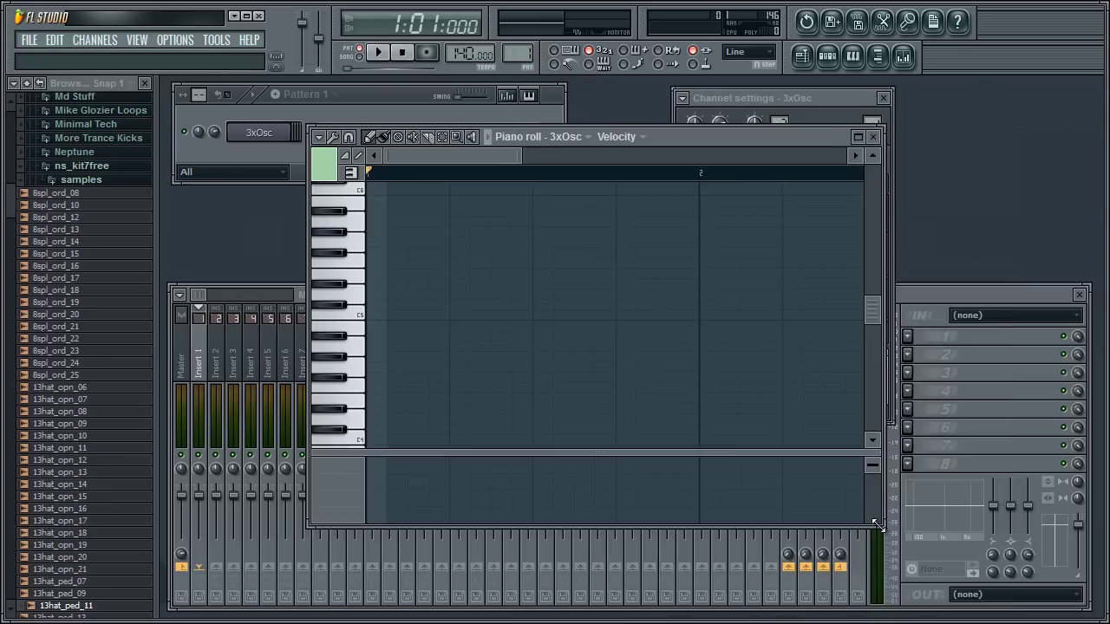
pyautogui.moveTo(878, 523); pyautogui.dragTo(1010, 598)
# Step: Draw an 11-step C5 note from the start of bar 1 in the green color group, and narrow the piano roll window
pyautogui.click(323, 164)
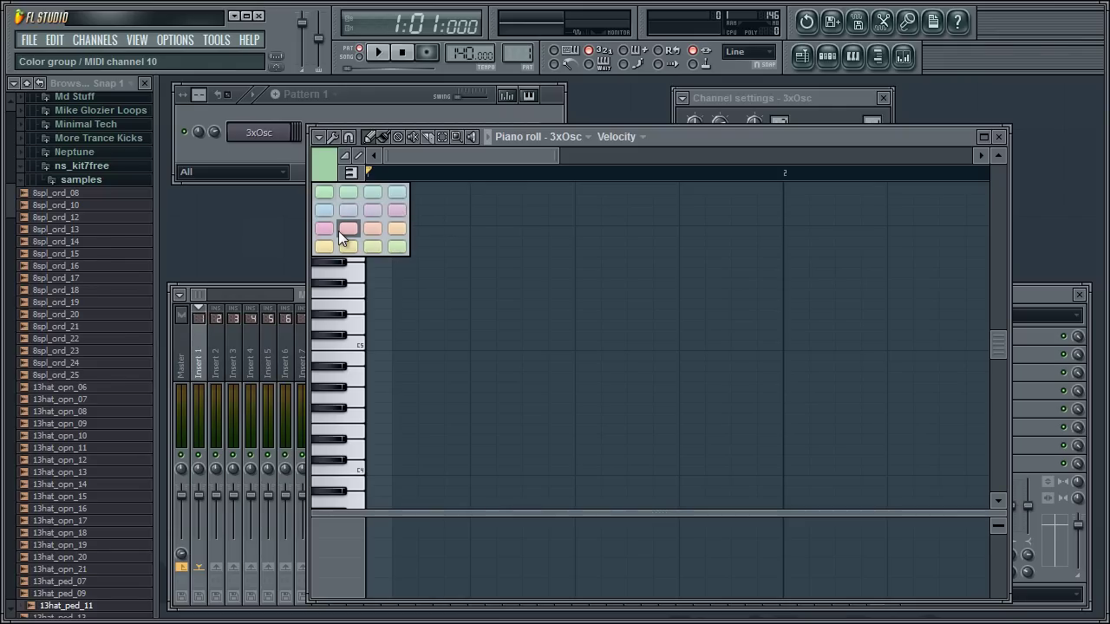
pyautogui.click(323, 194)
pyautogui.moveTo(390, 309); pyautogui.dragTo(652, 346)
pyautogui.moveTo(309, 179); pyautogui.dragTo(327, 179)
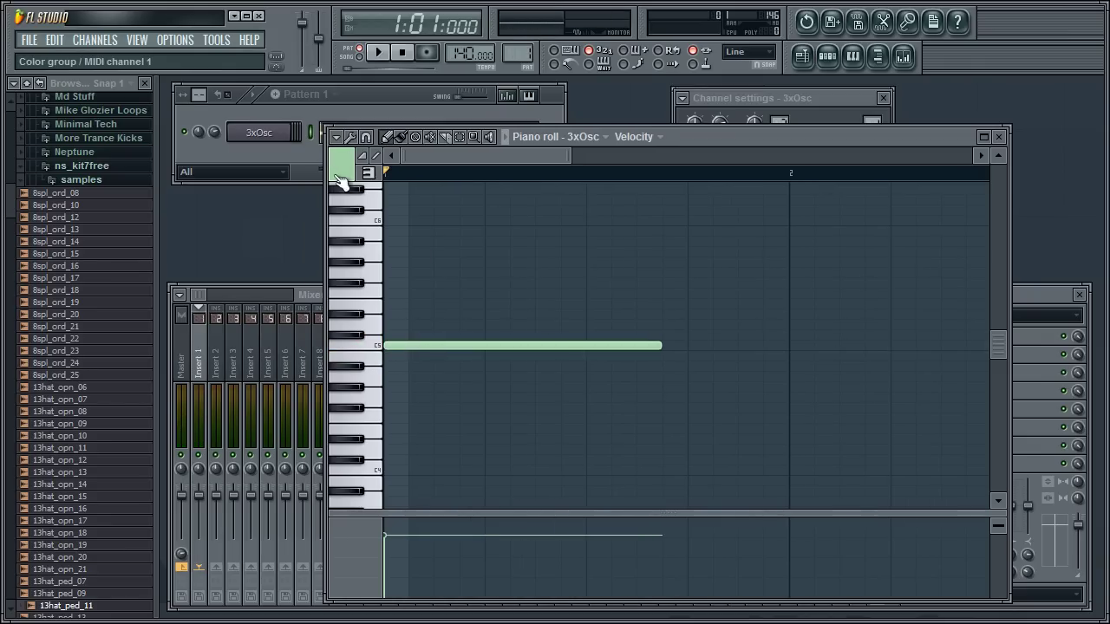
# Step: Switch to the pink color group and draw an 11-step F#5 note from the start of bar 1
pyautogui.click(340, 183)
pyautogui.click(344, 233)
pyautogui.click(390, 283)
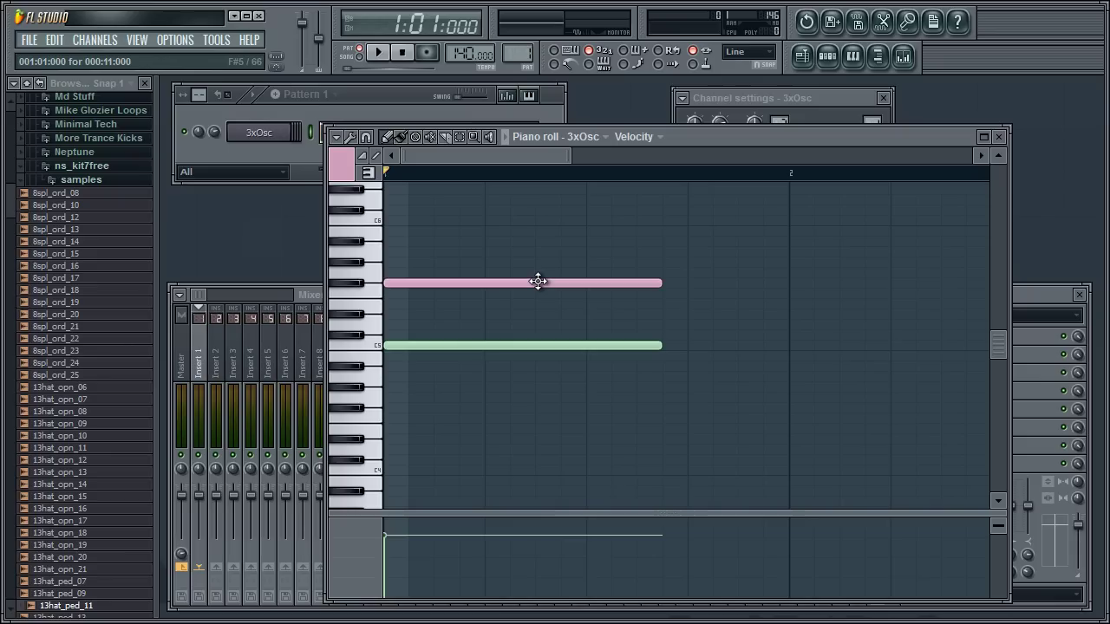
# Step: Delete the pink F#5 note and return to the green color group to play the C5 note alone
pyautogui.rightClick(449, 282)
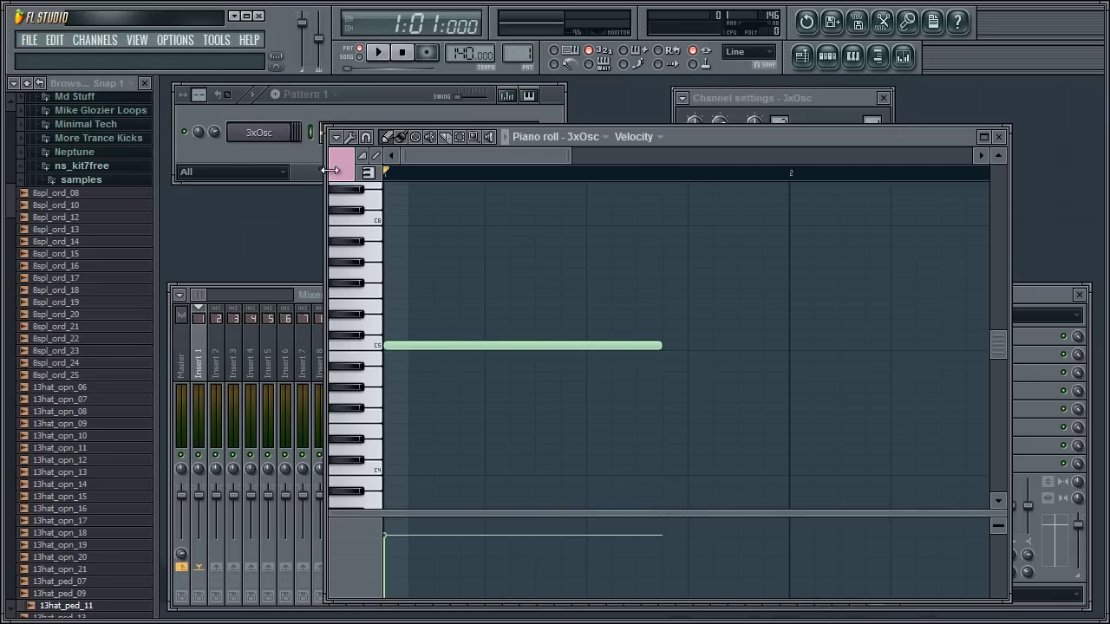
pyautogui.click(340, 166)
pyautogui.click(342, 191)
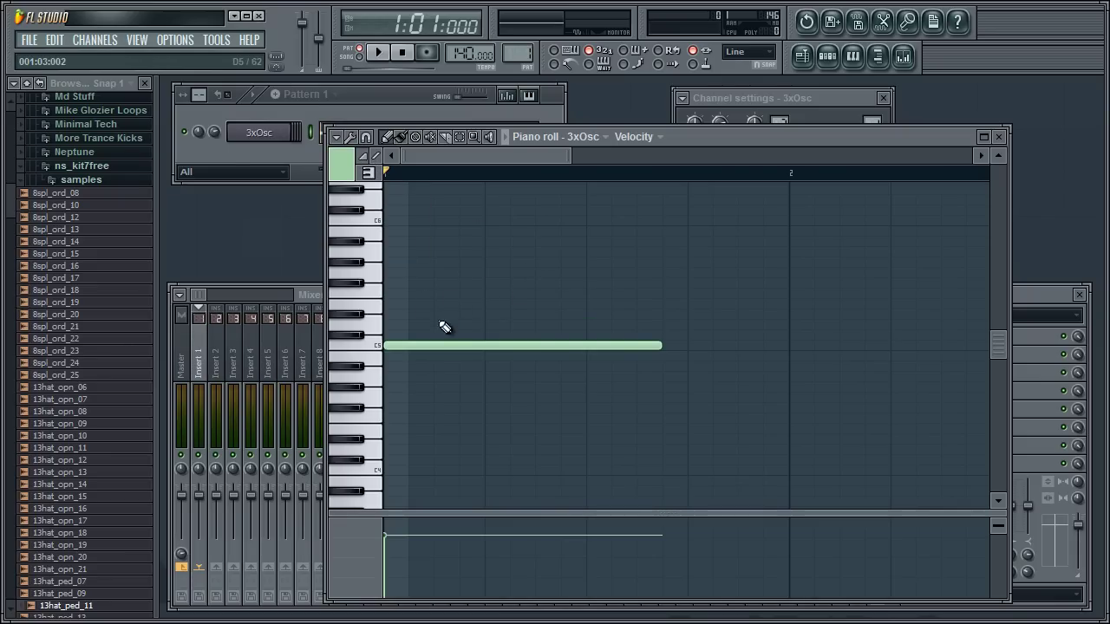
pyautogui.press('space')
pyautogui.press('space')
# Step: Add an 11-step green slide note at C6 above the C5 note and play the pattern
pyautogui.click(404, 222)
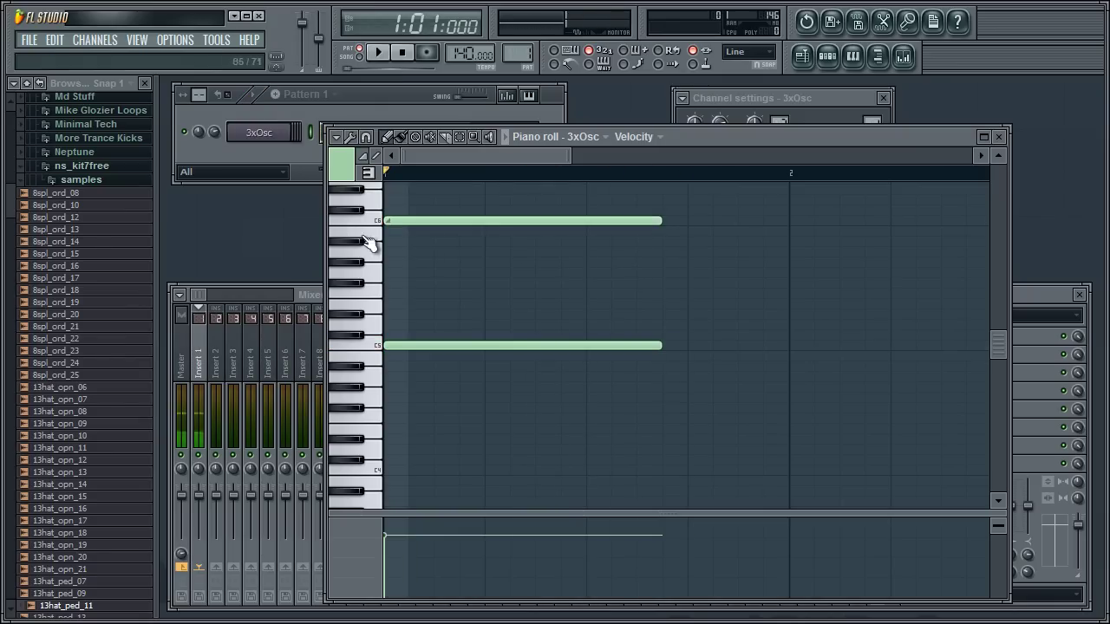
pyautogui.press('space')
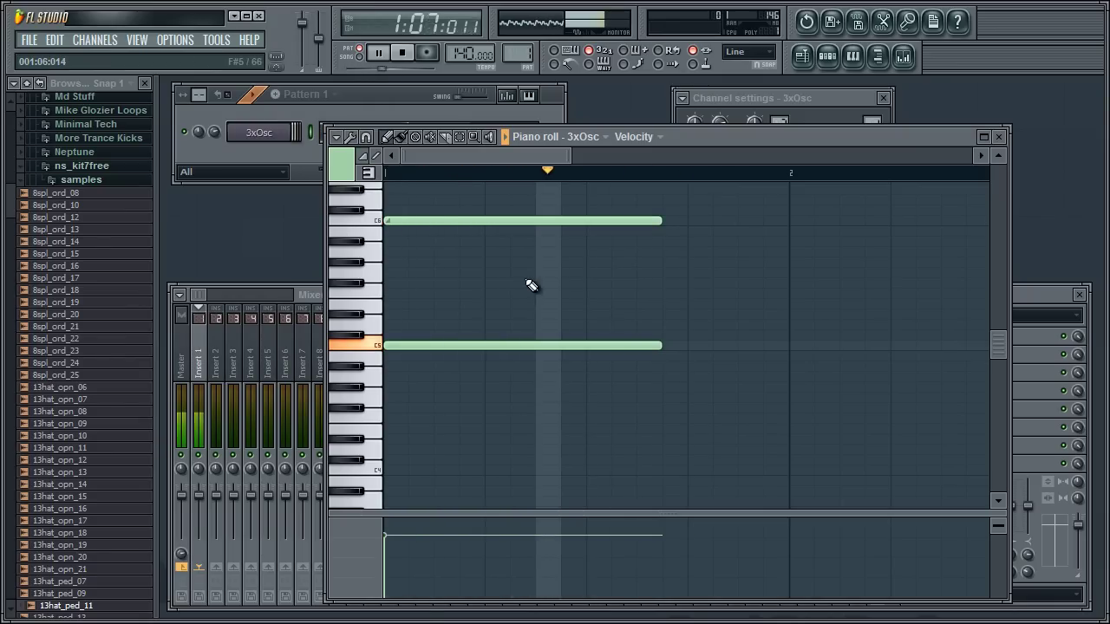
pyautogui.press('space')
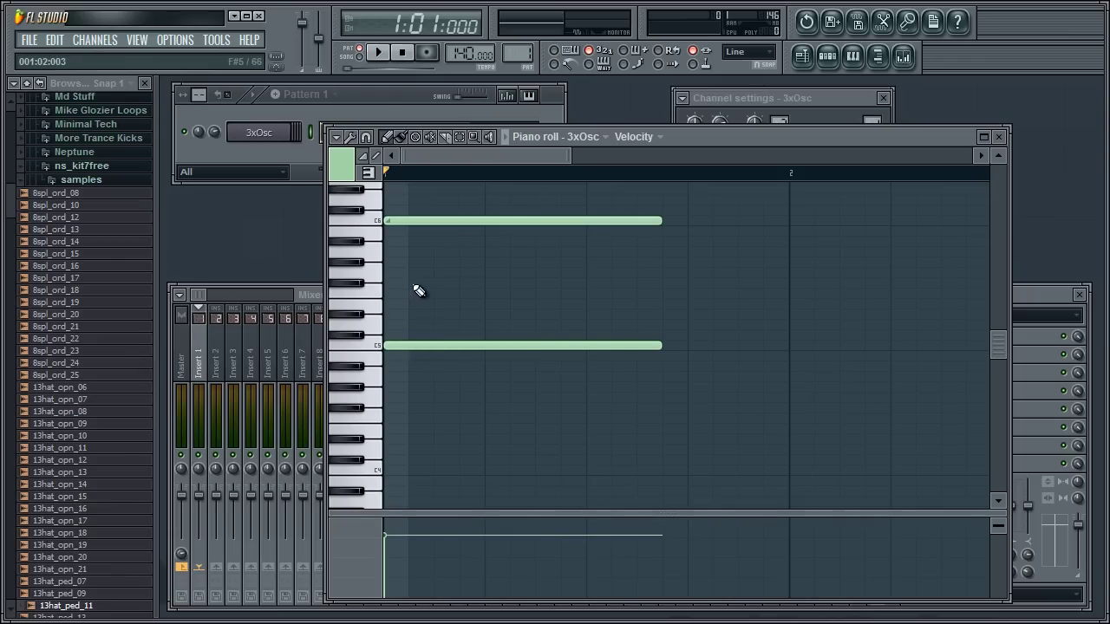
pyautogui.scroll(3, 416, 292)
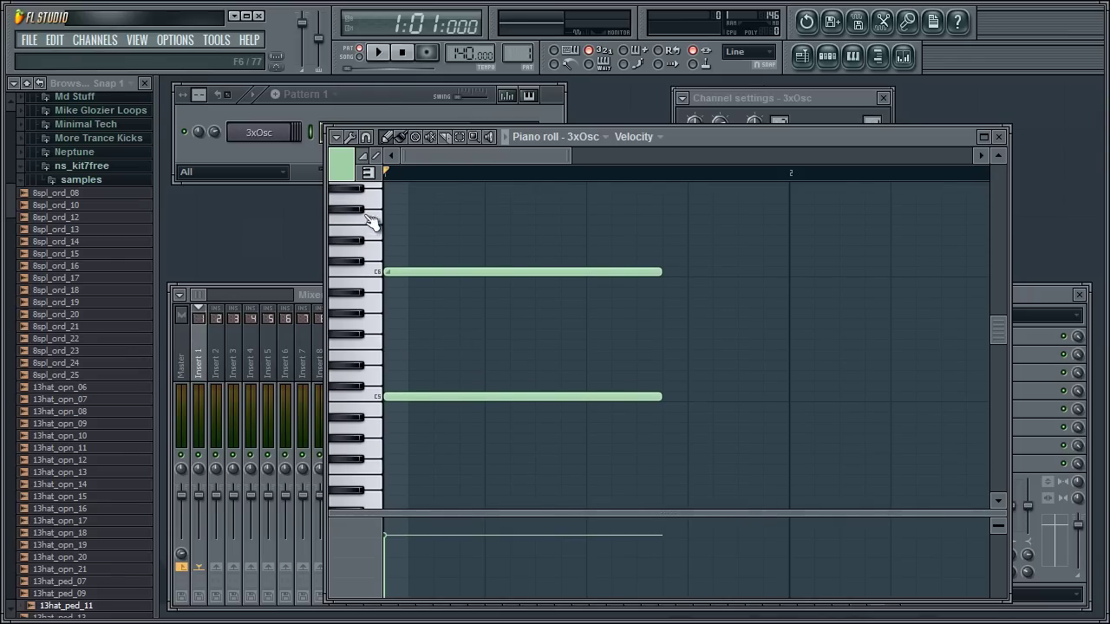
pyautogui.press('space')
pyautogui.press('space')
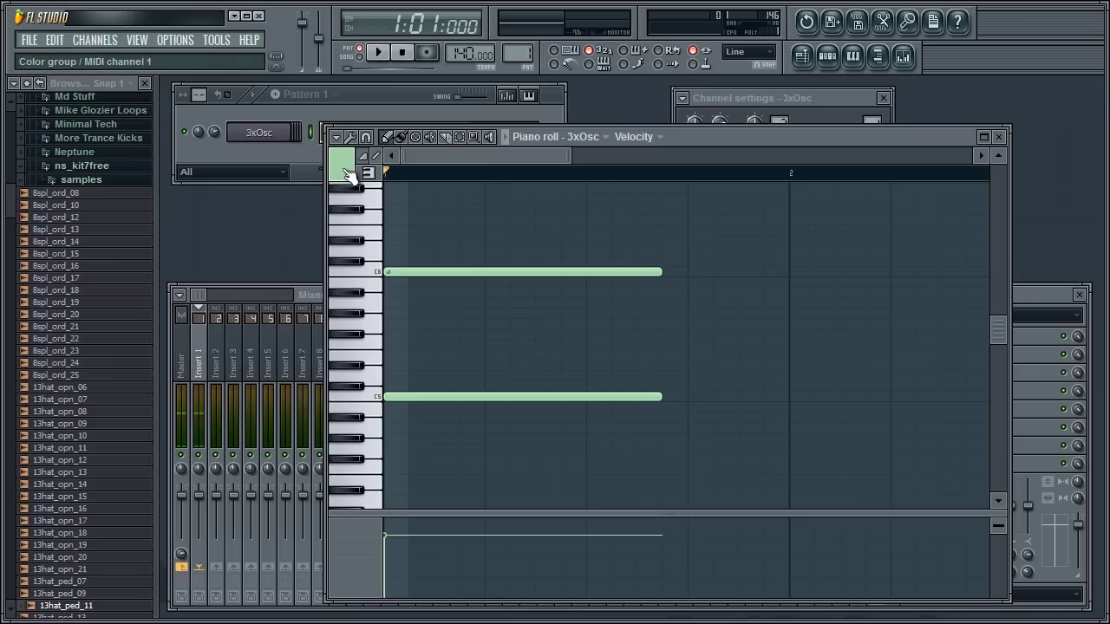
# Step: Add an 11-step green F#5 note between the C5 note and the C6 slide note and play the pattern
pyautogui.click(400, 336)
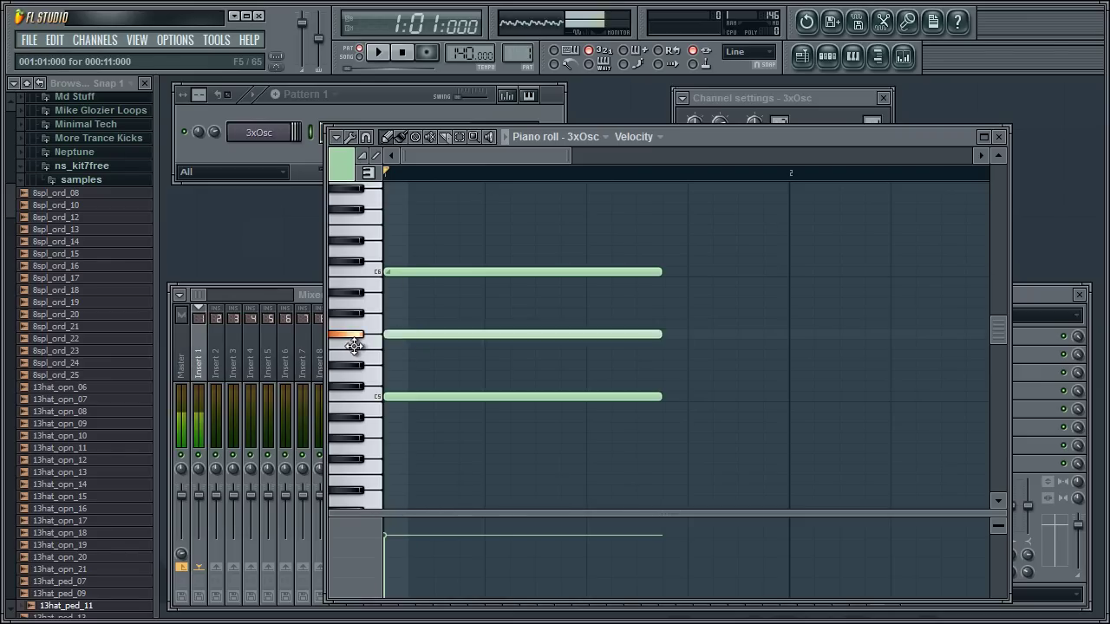
pyautogui.press('space')
pyautogui.press('space')
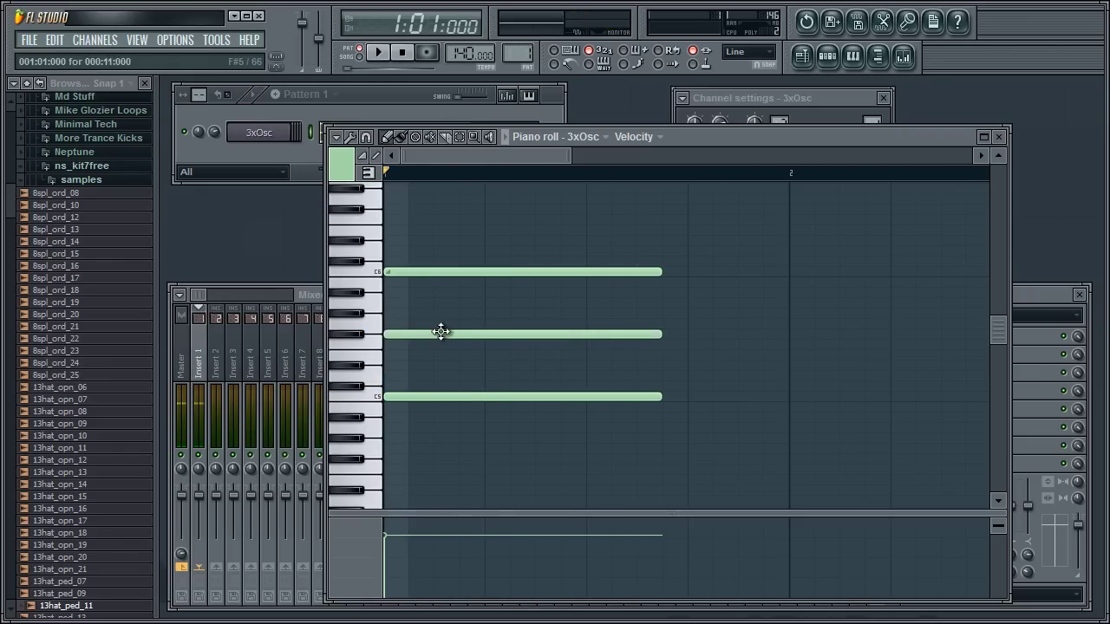
# Step: Replace the green F#5 note with an 11-step note in the pink color group and play the pattern
pyautogui.rightClick(421, 333)
pyautogui.click(338, 178)
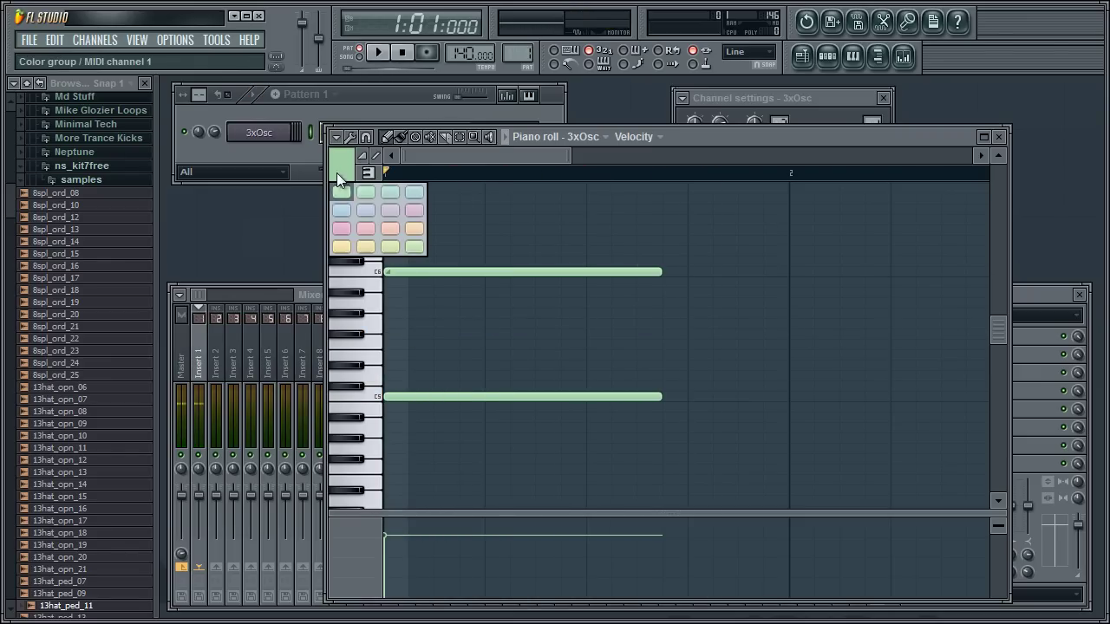
pyautogui.click(341, 228)
pyautogui.click(403, 335)
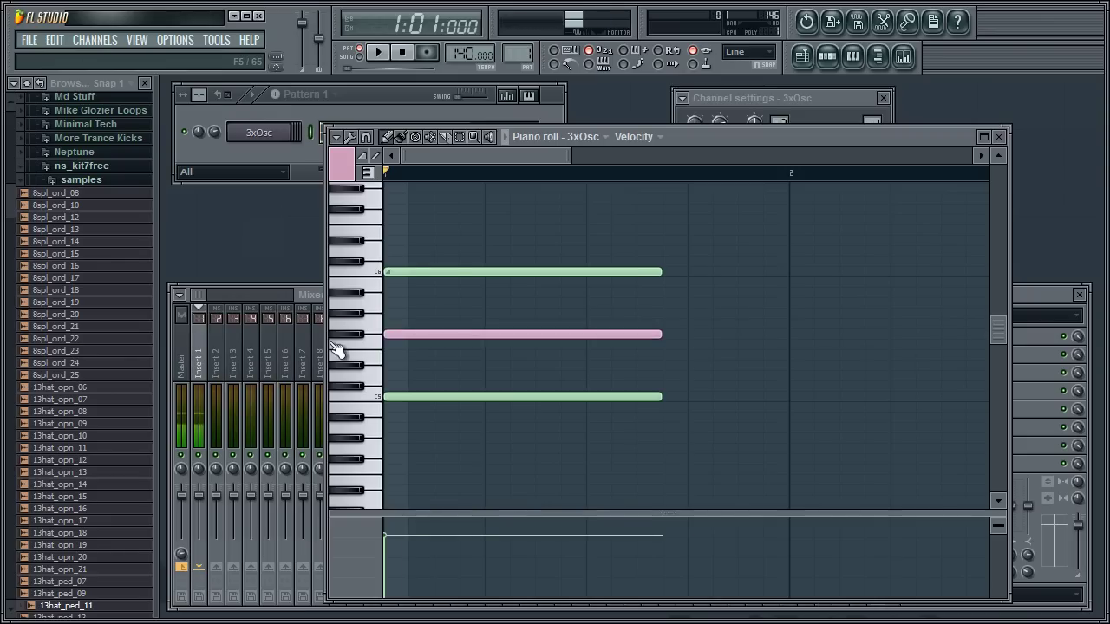
pyautogui.press('space')
pyautogui.press('space')
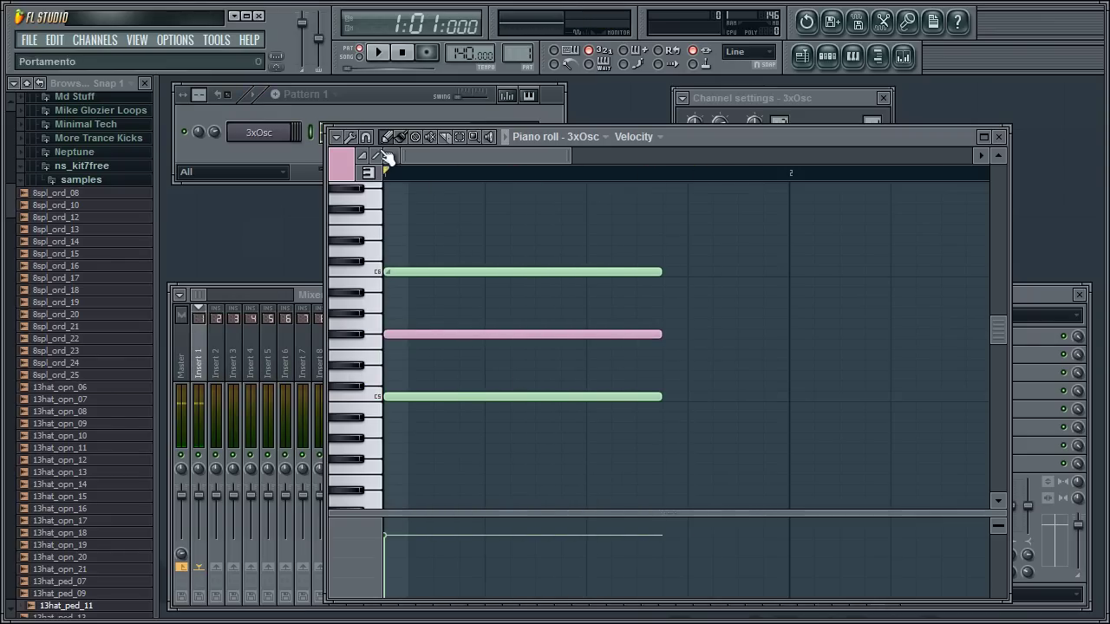
# Step: Add an 11-step pink slide note at F#4 below the C5 note and play the pattern
pyautogui.scroll(-2, 396, 471)
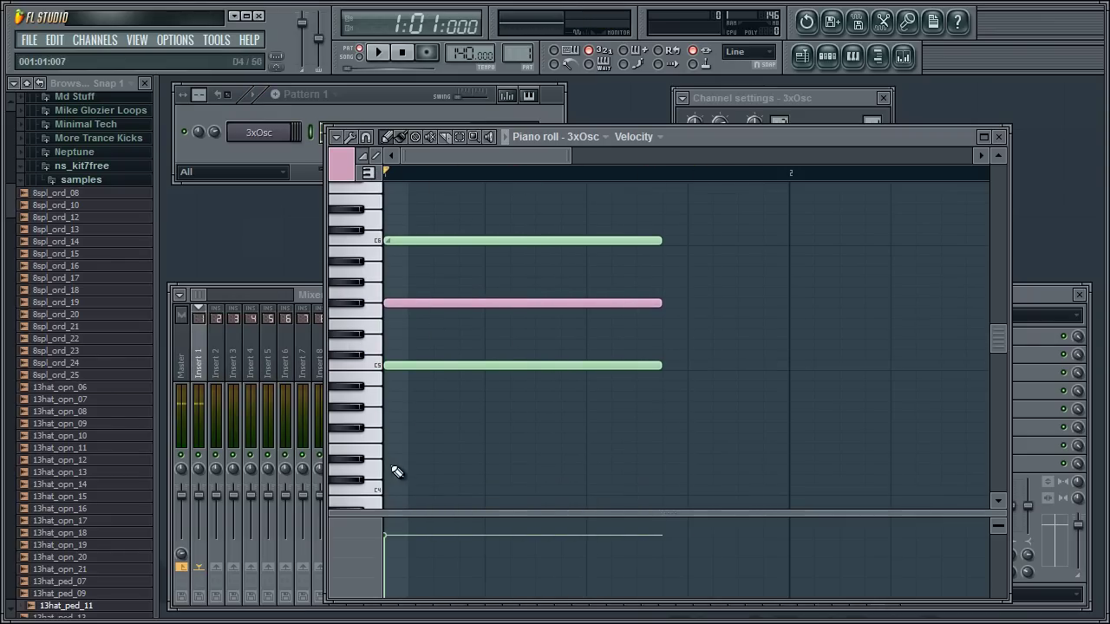
pyautogui.click(414, 427)
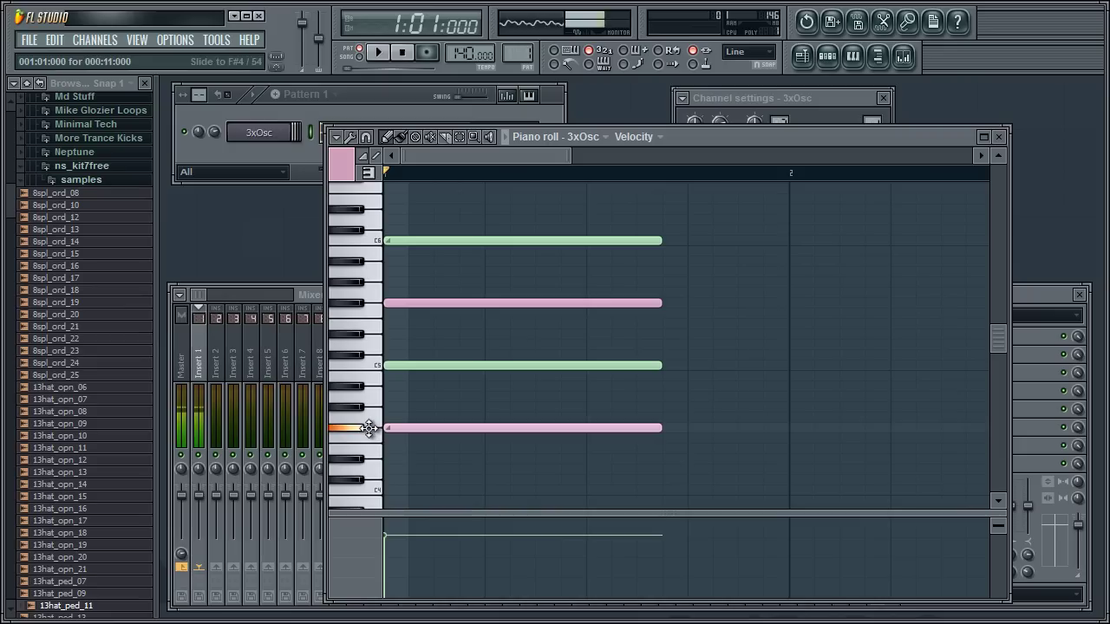
pyautogui.press('space')
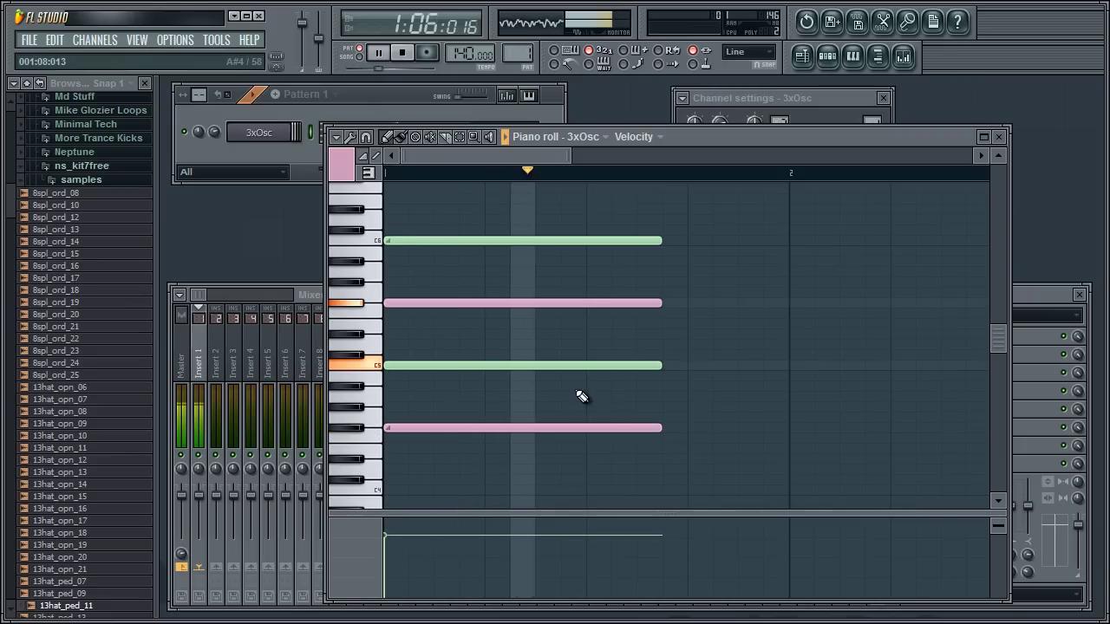
pyautogui.press('space')
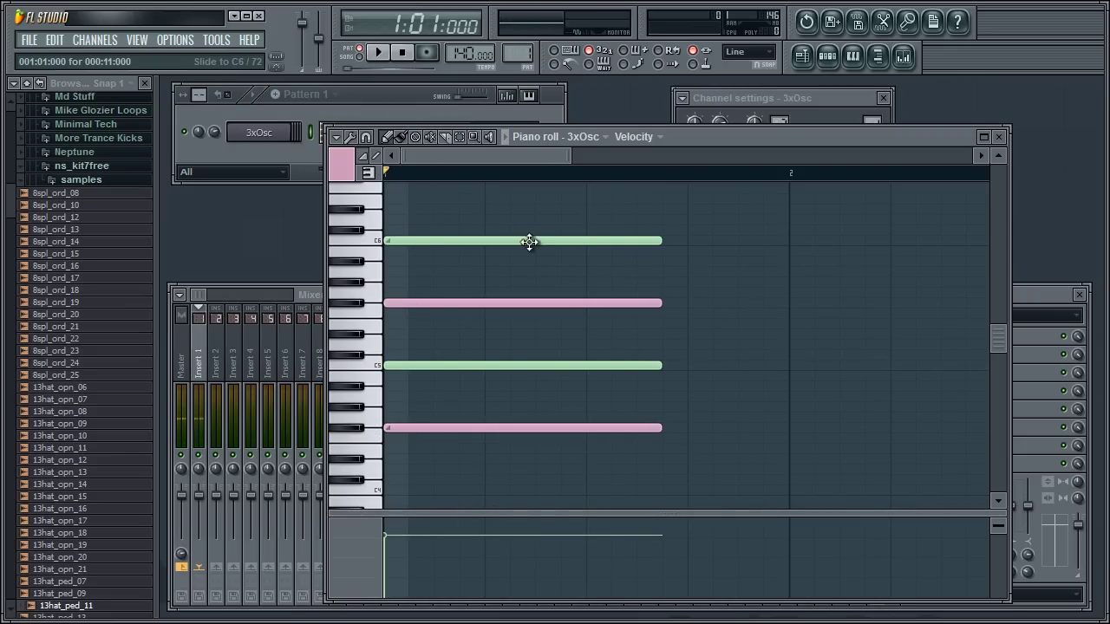
# Step: Delete the F#4, F#5 and C6 notes, keeping only C5, and return to the green color group
pyautogui.rightClick(572, 430)
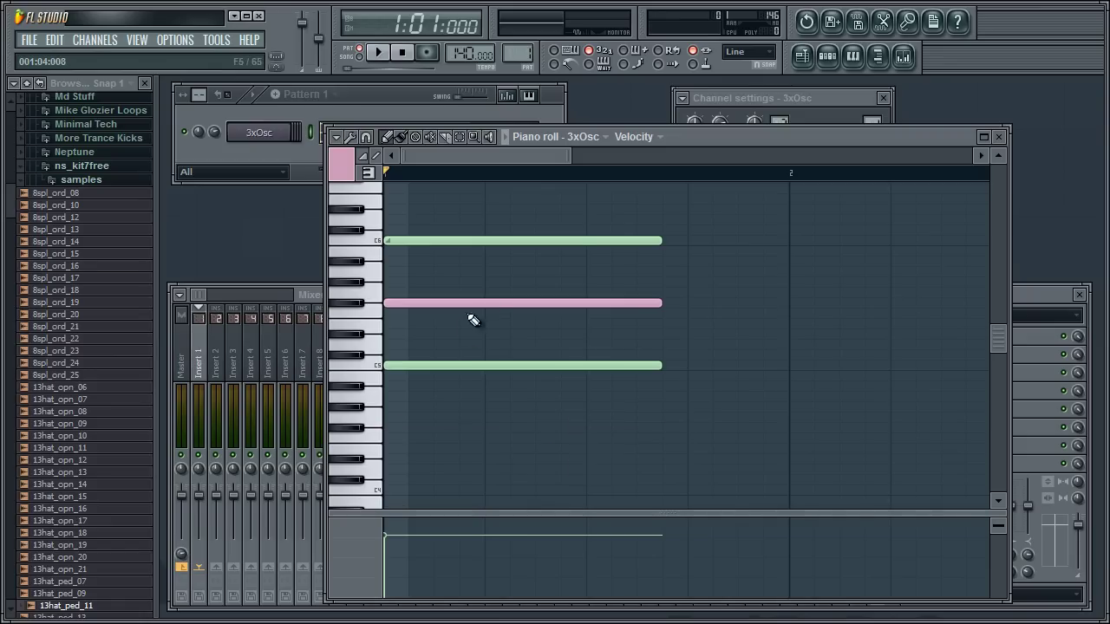
pyautogui.rightClick(471, 304)
pyautogui.rightClick(451, 240)
pyautogui.click(341, 165)
pyautogui.click(341, 194)
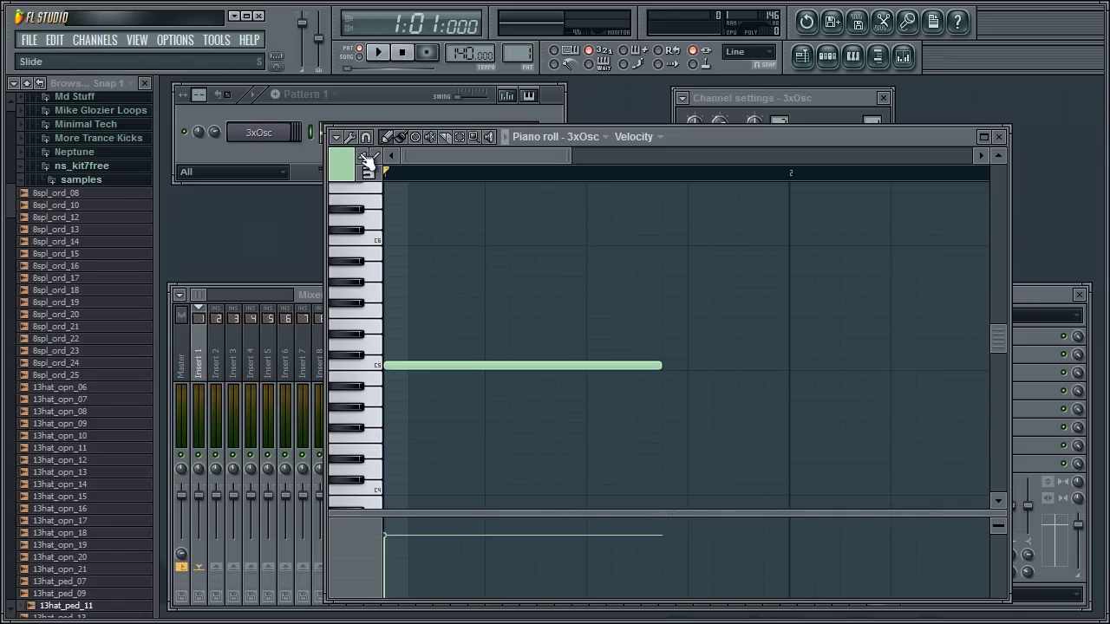
# Step: Shorten the C5 note to one step and add seven more C5 notes, one on every second step of bar 1
pyautogui.moveTo(660, 365); pyautogui.dragTo(396, 383)
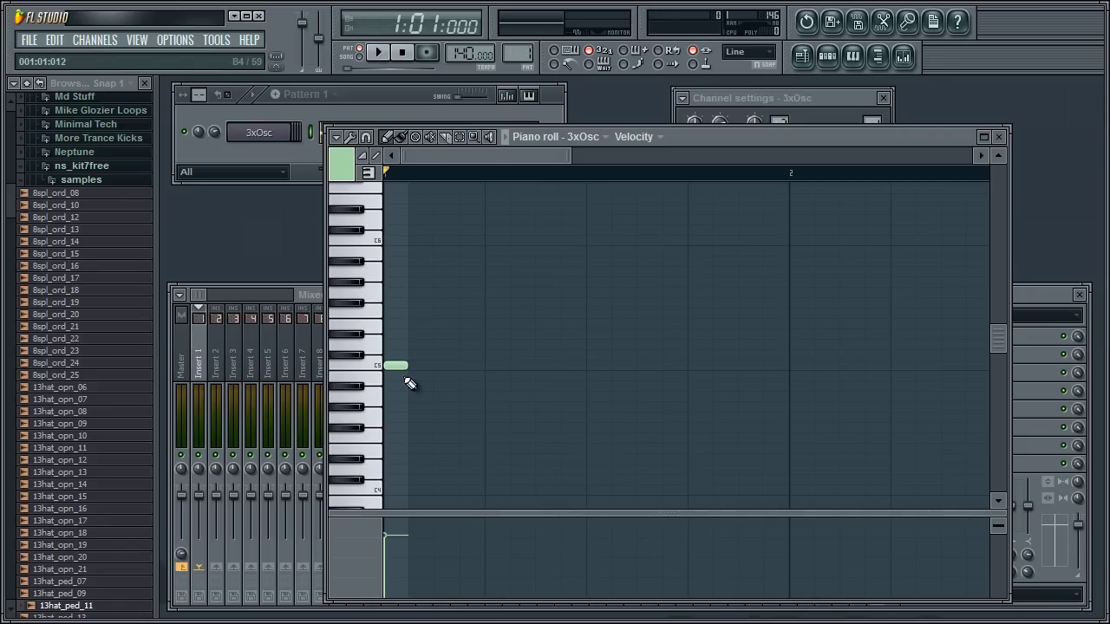
pyautogui.click(438, 365)
pyautogui.click(490, 365)
pyautogui.click(537, 365)
pyautogui.click(612, 365)
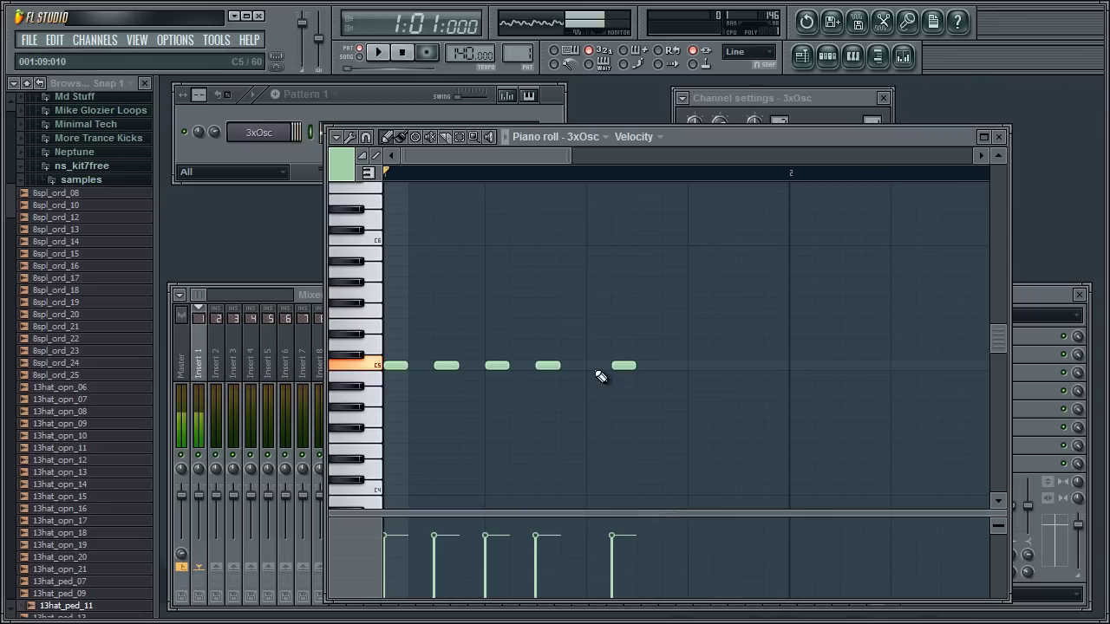
pyautogui.moveTo(621, 364); pyautogui.dragTo(590, 365)
pyautogui.click(642, 362)
pyautogui.click(700, 365)
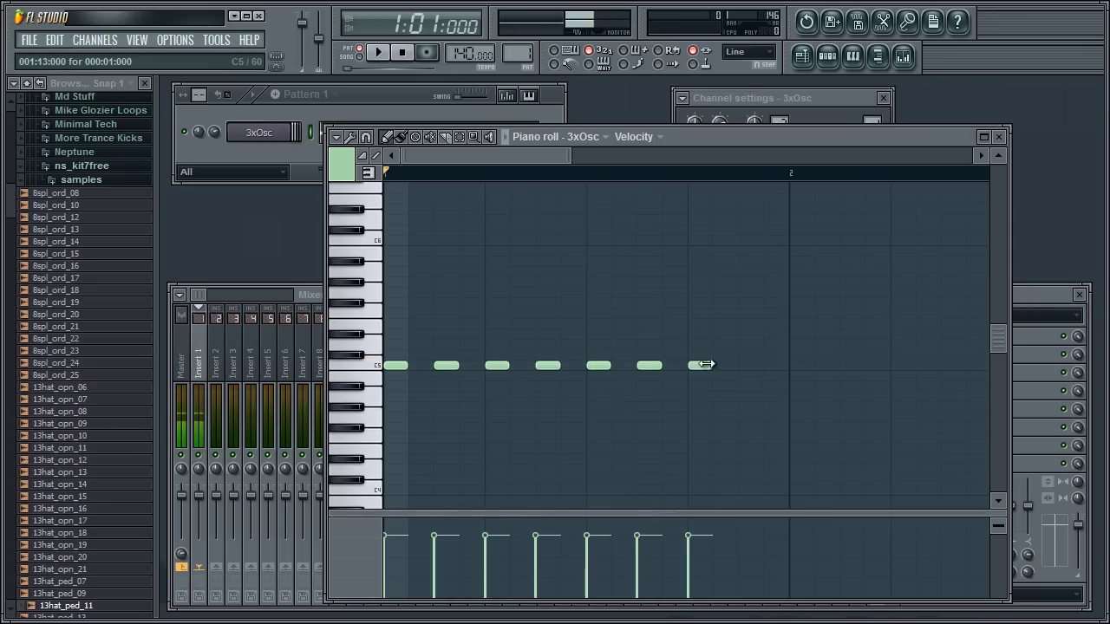
pyautogui.click(750, 365)
# Step: Select all eight C5 notes, open the Claw machine tool and move its window clear of the notes
pyautogui.moveTo(786, 330); pyautogui.dragTo(383, 413)
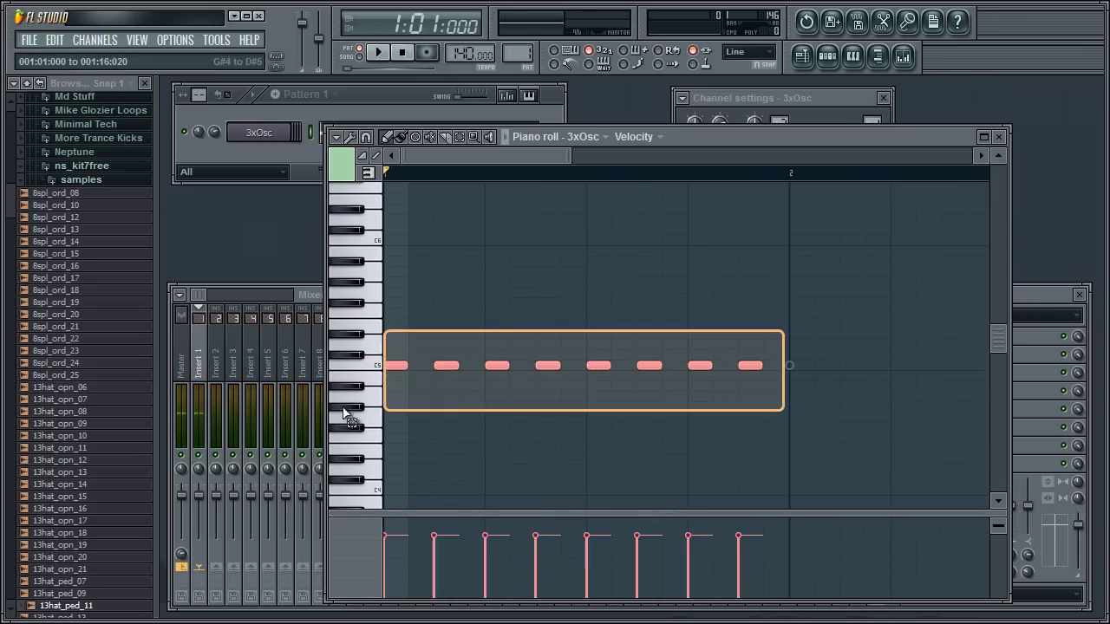
pyautogui.click(355, 141)
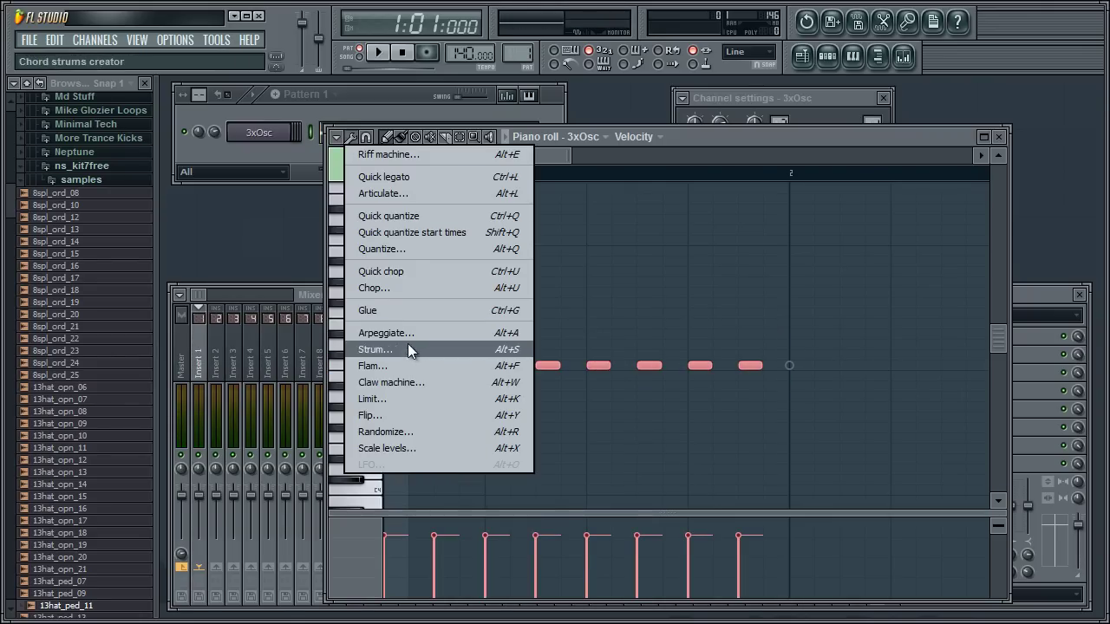
pyautogui.click(390, 382)
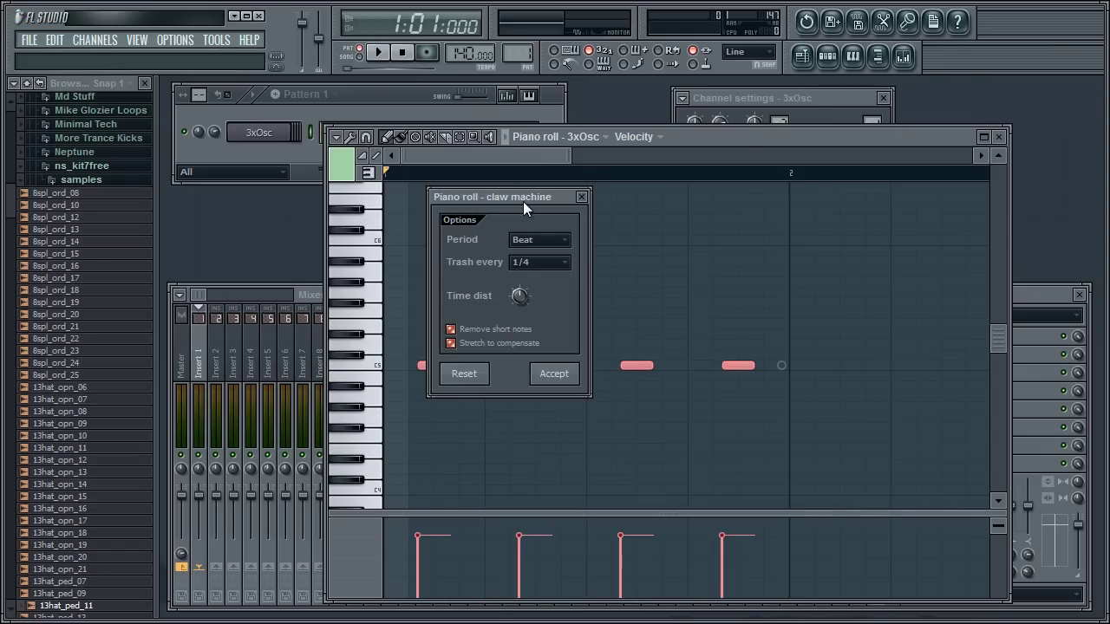
pyautogui.moveTo(524, 193); pyautogui.dragTo(754, 36)
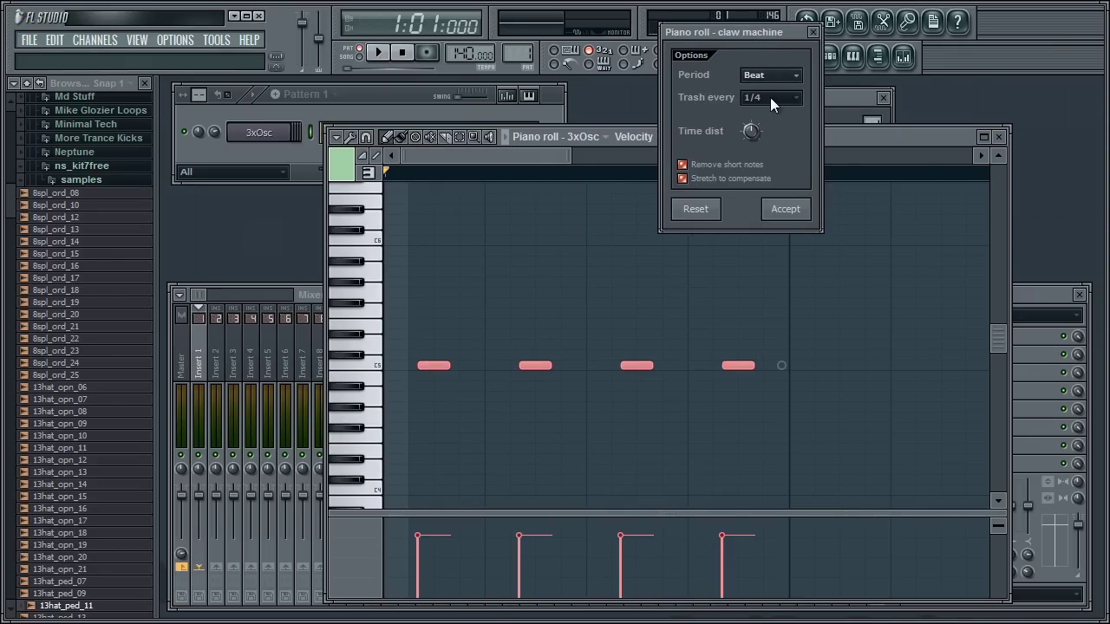
# Step: Try the Claw machine with Trash every 4/4 and a lower Time dist, and with Trash every 1/4 and a higher Time dist
pyautogui.click(773, 165)
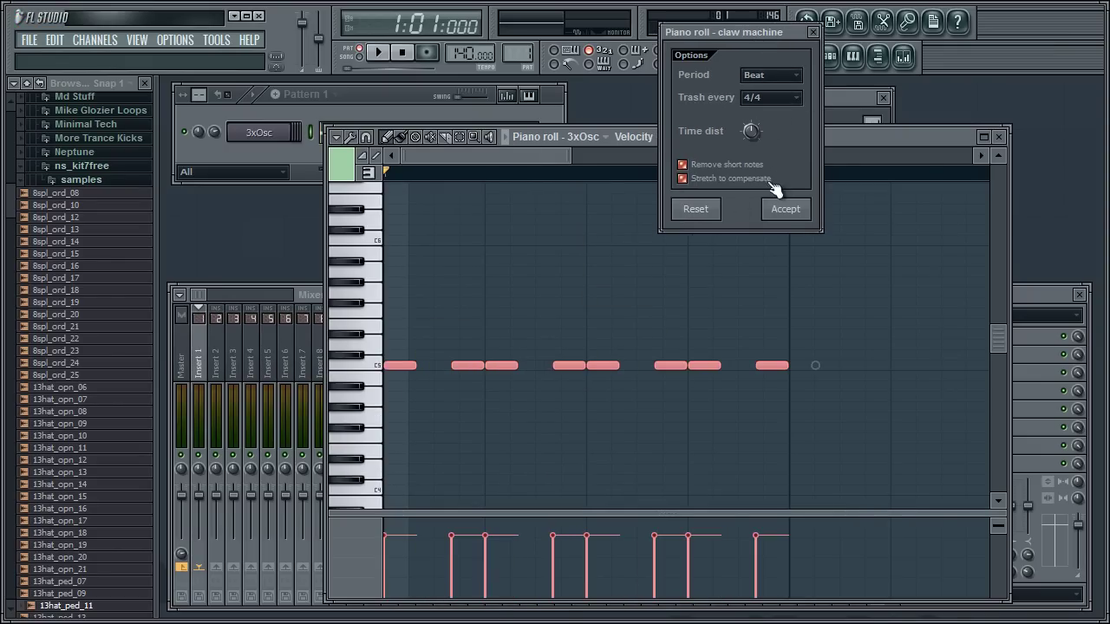
pyautogui.moveTo(752, 132); pyautogui.dragTo(740, 266)
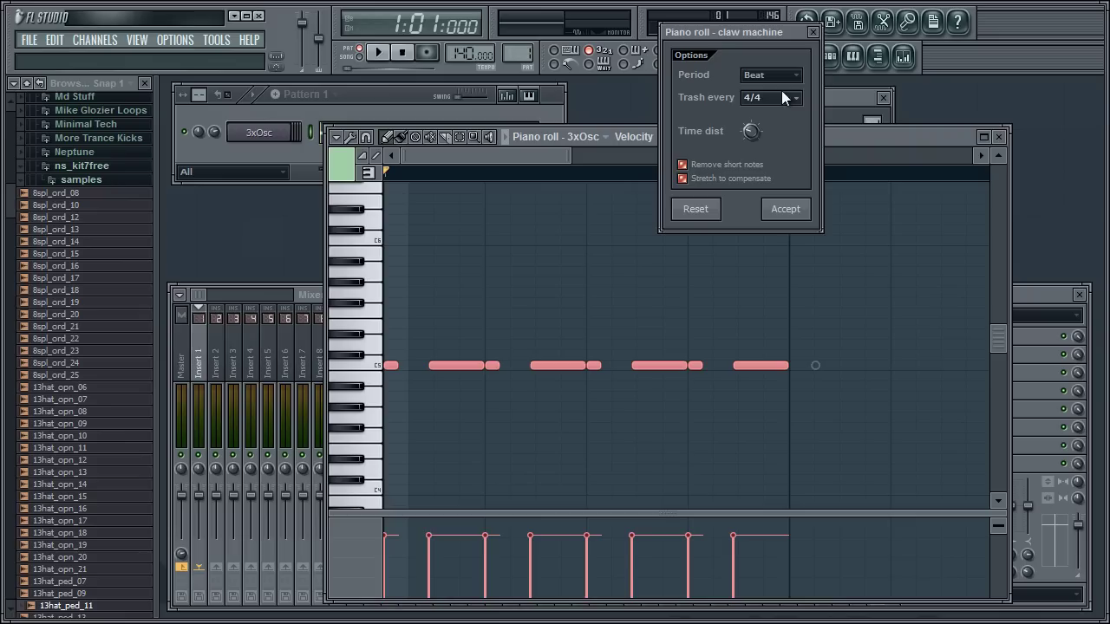
pyautogui.click(771, 118)
pyautogui.moveTo(753, 135); pyautogui.dragTo(782, 67)
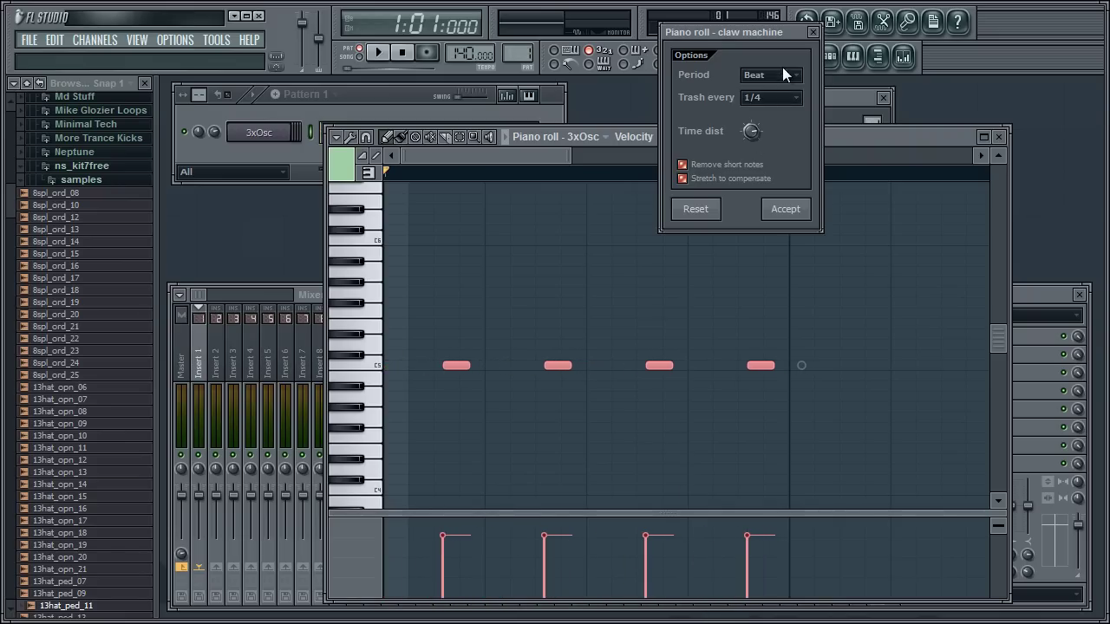
# Step: Set the Claw machine's Period to 2 beats and turn its Time dist down
pyautogui.click(763, 111)
pyautogui.moveTo(743, 133); pyautogui.dragTo(745, 458)
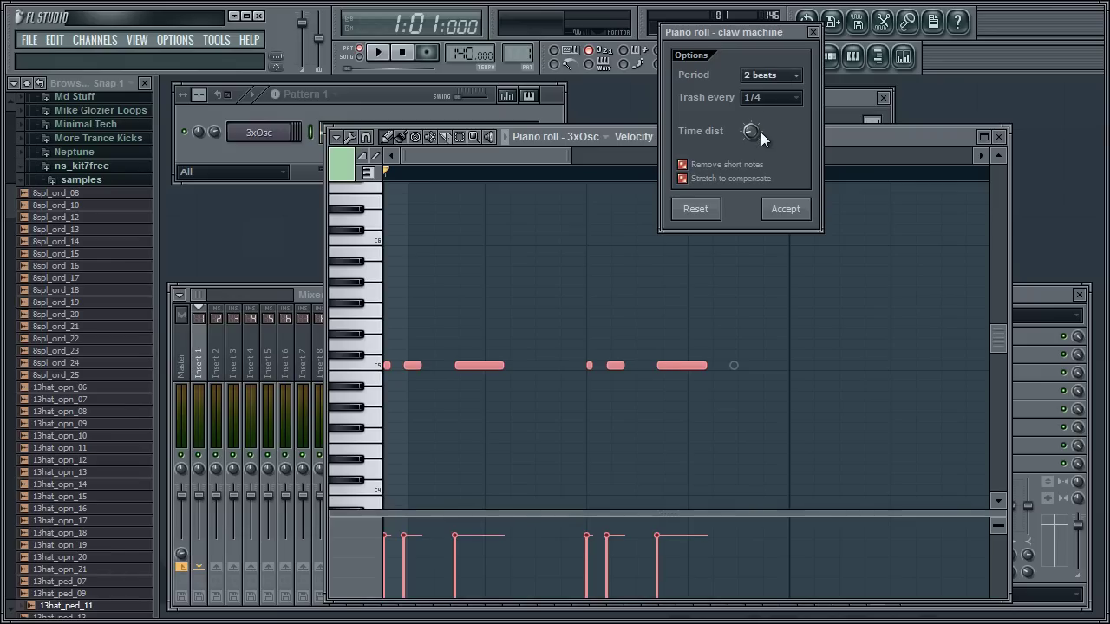
# Step: Try the Claw machine with its Period at 4 beats and an adjusted Time dist, and play the result
pyautogui.click(760, 132)
pyautogui.moveTo(750, 139); pyautogui.dragTo(668, 41)
pyautogui.press('space')
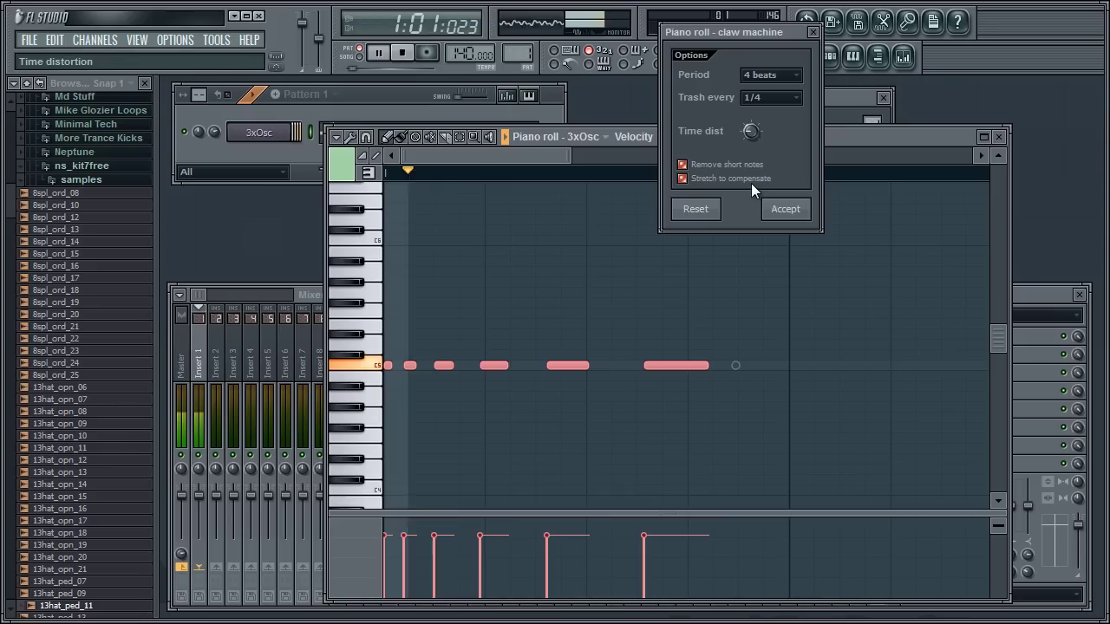
pyautogui.press('space')
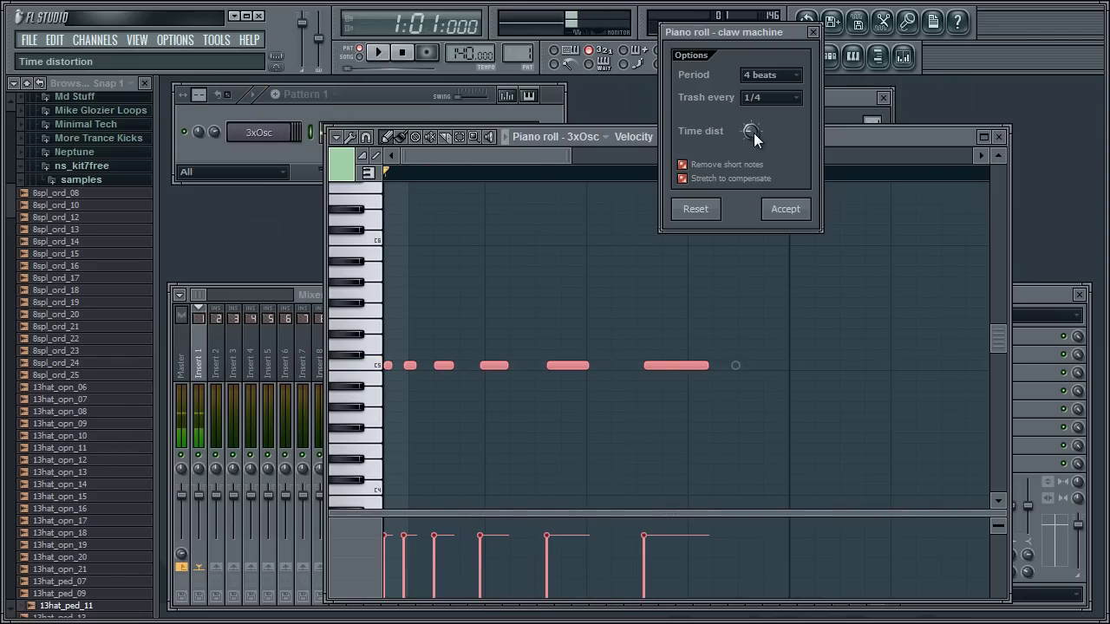
# Step: Reset the Claw machine to its default settings, accept it on the C5 notes and deselect them
pyautogui.click(696, 211)
pyautogui.click(784, 208)
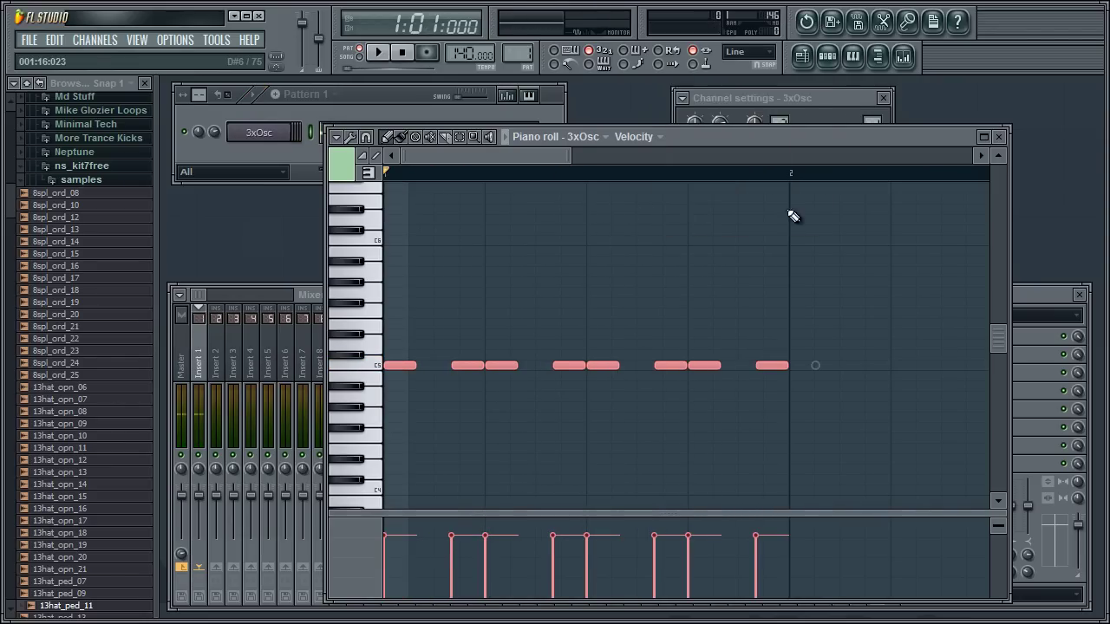
pyautogui.click(350, 137)
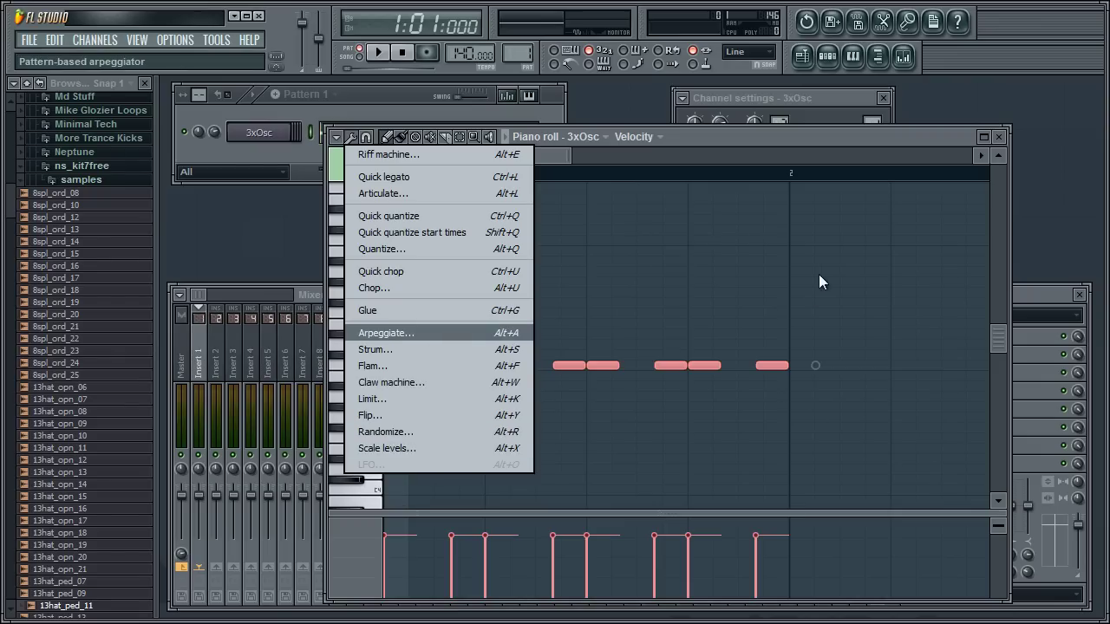
pyautogui.click(797, 251)
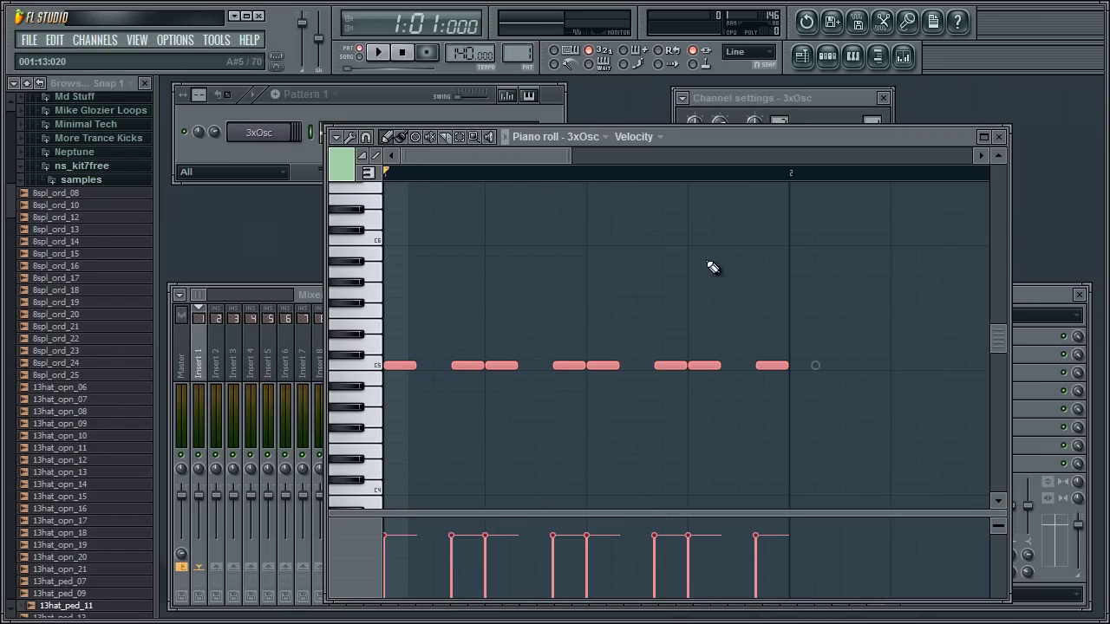
pyautogui.click(619, 322)
# Step: Insert a second 3xOsc channel and open its piano roll
pyautogui.rightClick(260, 130)
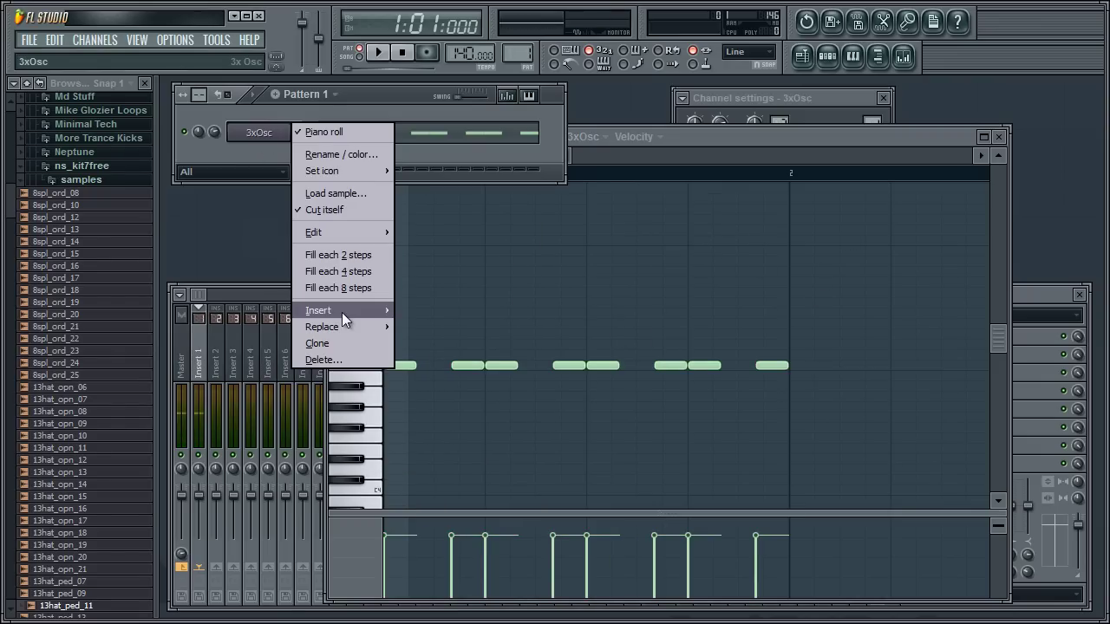
pyautogui.moveTo(342, 312)
pyautogui.click(441, 149)
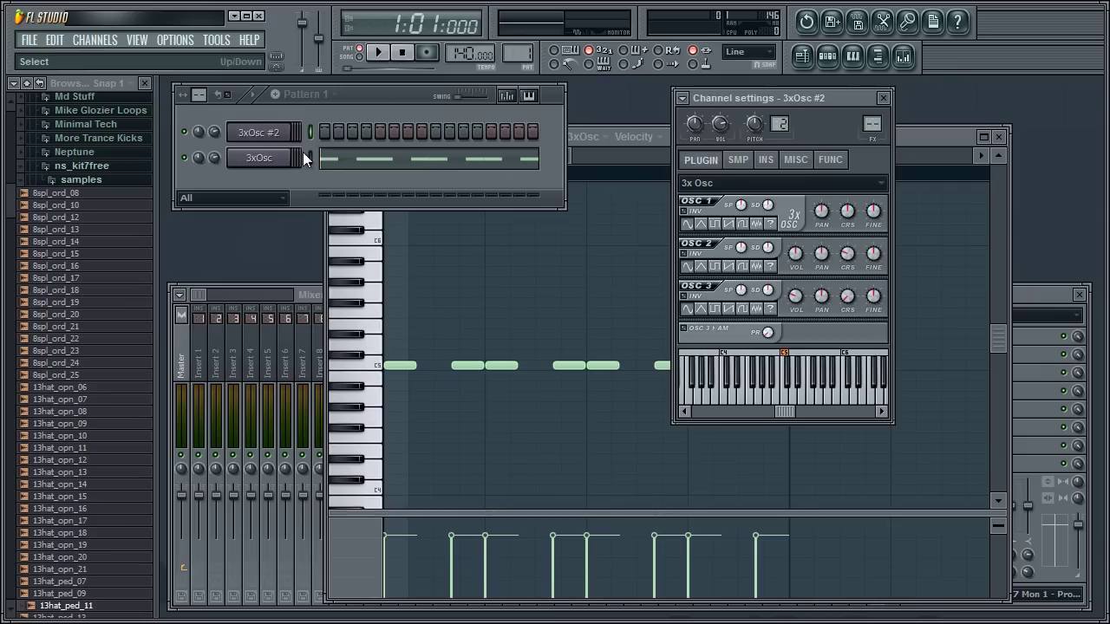
pyautogui.rightClick(290, 132)
pyautogui.click(337, 134)
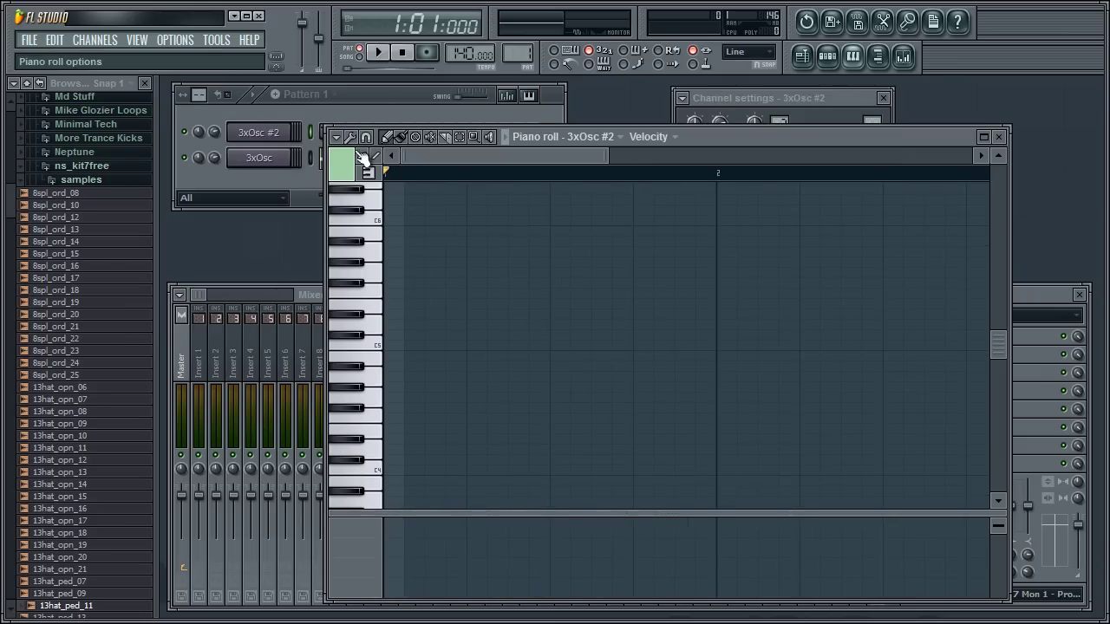
# Step: Add four one-step notes in bar 1: A5 on step 1, F5 on step 5, A#5 on step 11 and G#5 on step 14
pyautogui.click(392, 253)
pyautogui.click(475, 294)
pyautogui.click(602, 241)
pyautogui.click(663, 262)
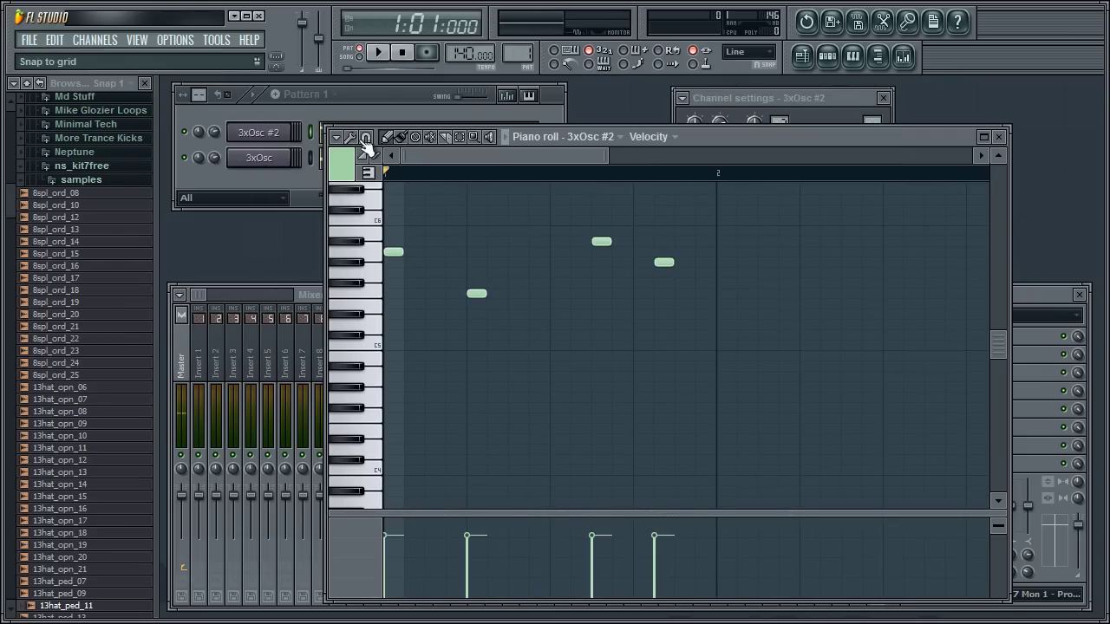
# Step: Turn on Ghost channels in the piano roll helpers
pyautogui.click(336, 137)
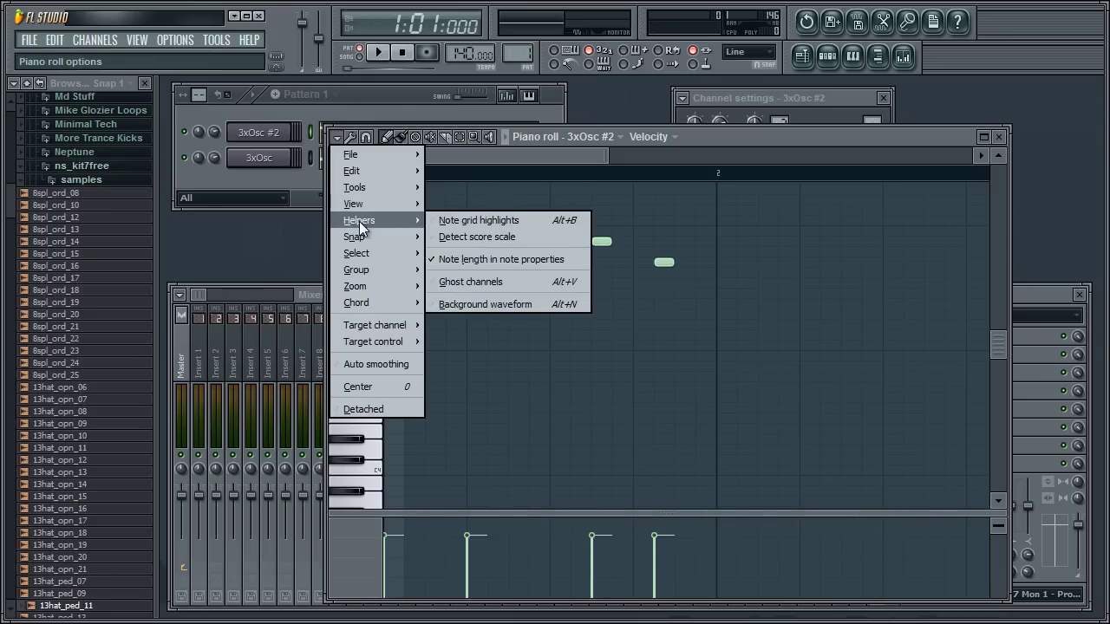
pyautogui.moveTo(360, 220)
pyautogui.click(531, 282)
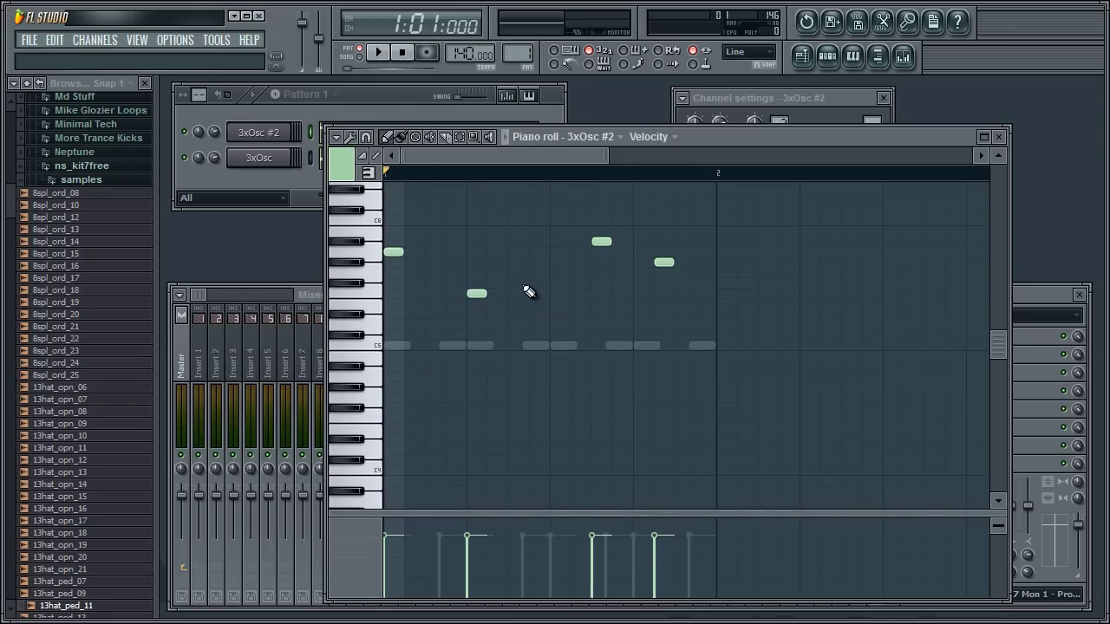
# Step: Switch the piano roll to the original 3xOsc channel, then to 3xOsc #2 and back through their ghost notes
pyautogui.click(278, 182)
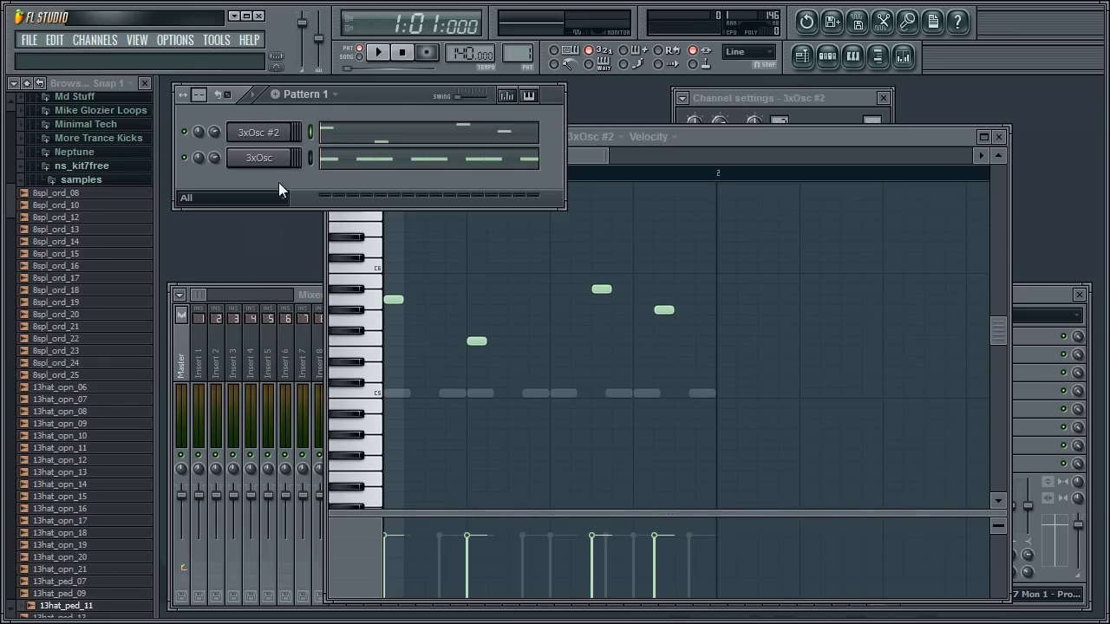
pyautogui.click(345, 160)
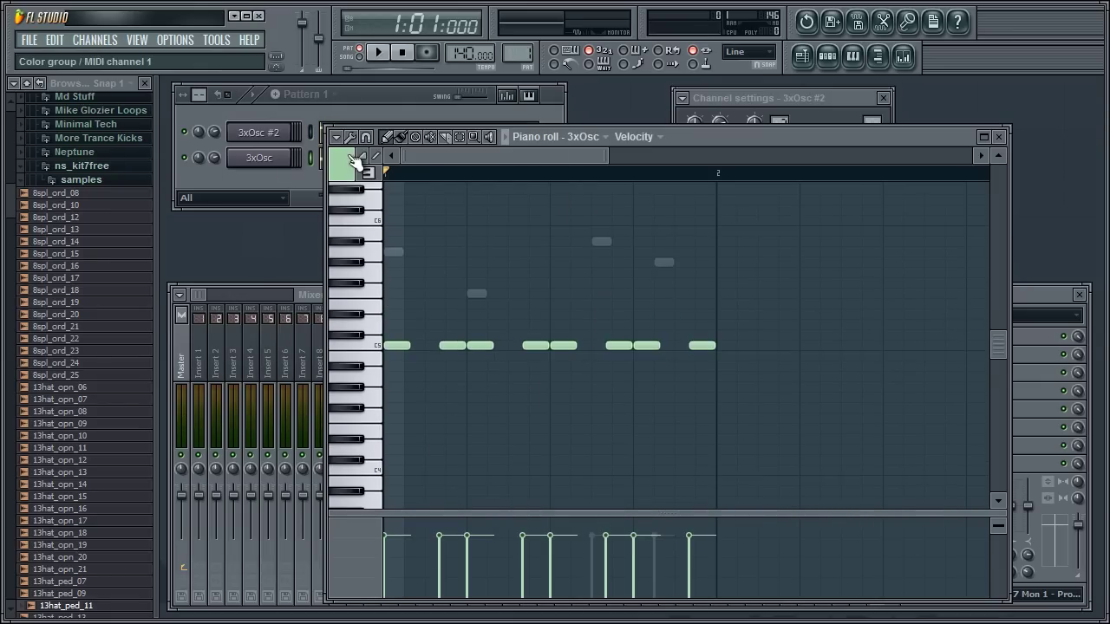
pyautogui.doubleClick(477, 295)
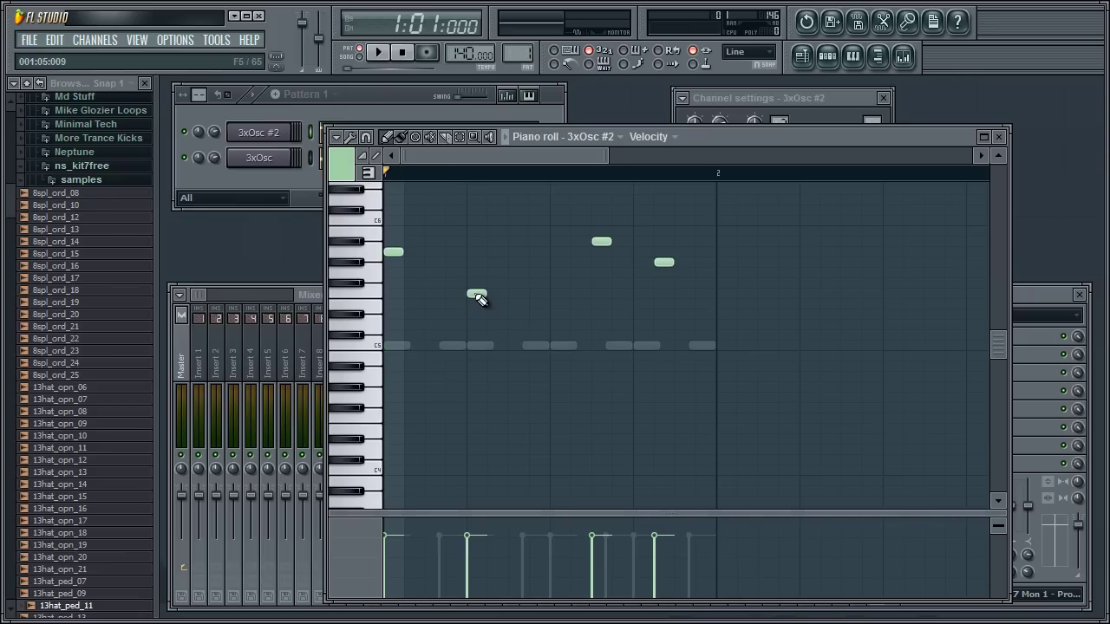
pyautogui.doubleClick(483, 347)
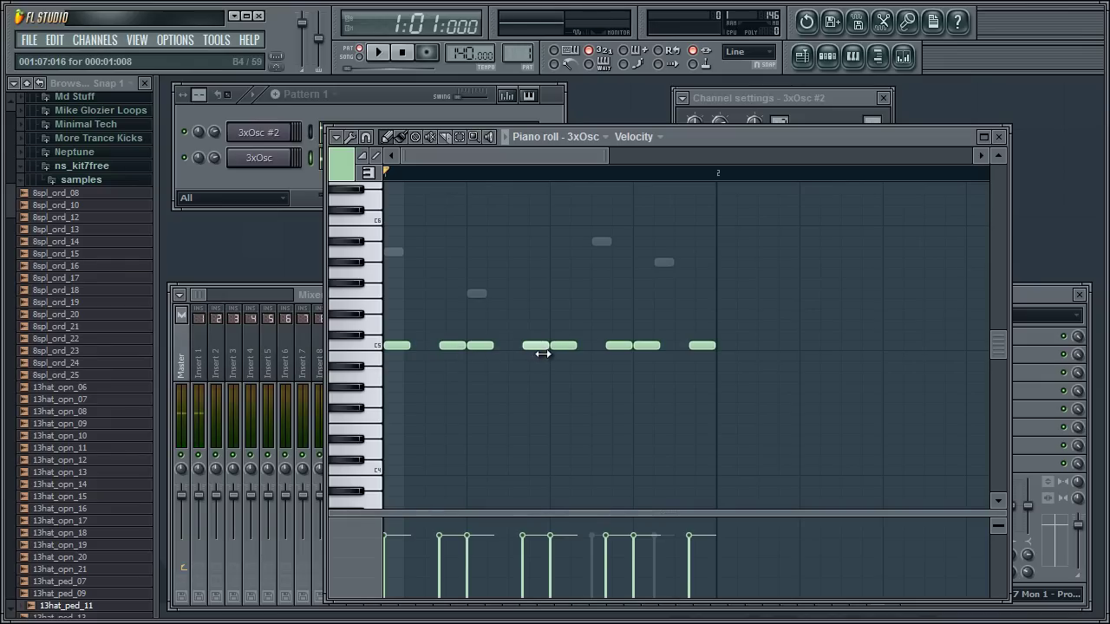
# Step: Shorten the fourth C5 note to one step by pulling in its end
pyautogui.moveTo(530, 355); pyautogui.dragTo(542, 358)
pyautogui.moveTo(526, 346)
pyautogui.mouseDown()
pyautogui.moveTo(508, 352)
pyautogui.moveTo(527, 350)
pyautogui.mouseUp()
# Step: Look through the Miscellaneous options in the general settings and close the settings window
pyautogui.click(175, 39)
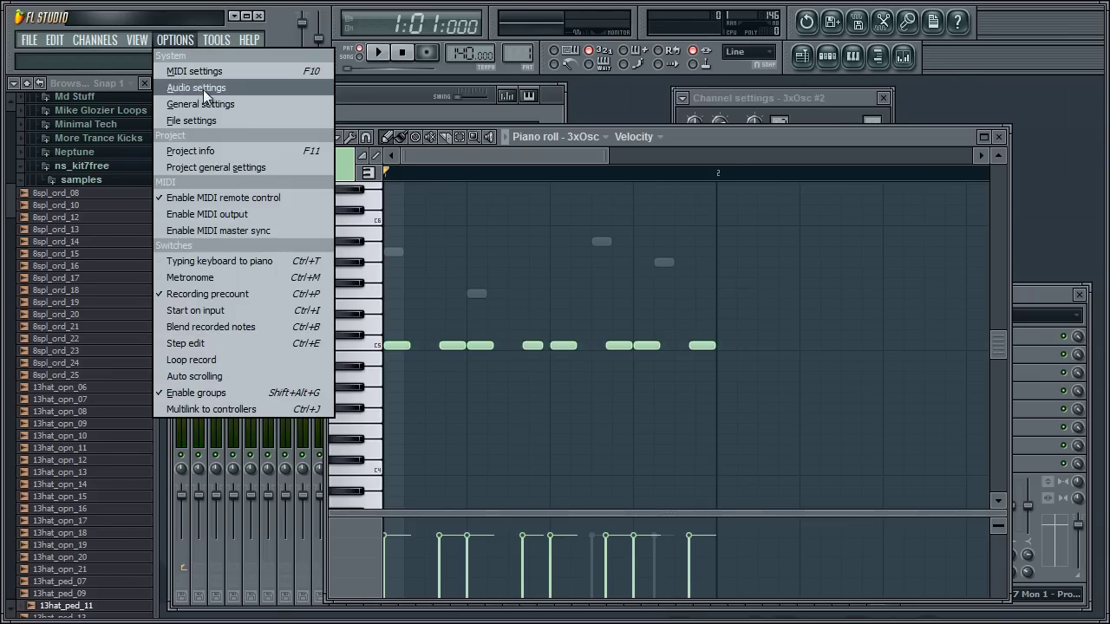
pyautogui.click(205, 106)
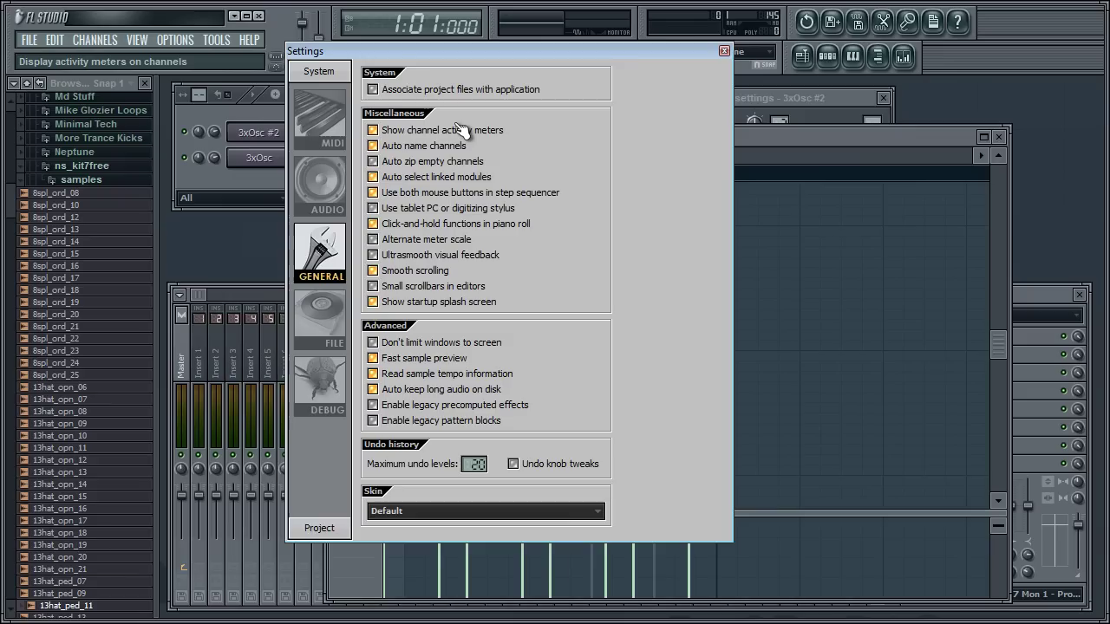
pyautogui.click(444, 287)
pyautogui.click(720, 51)
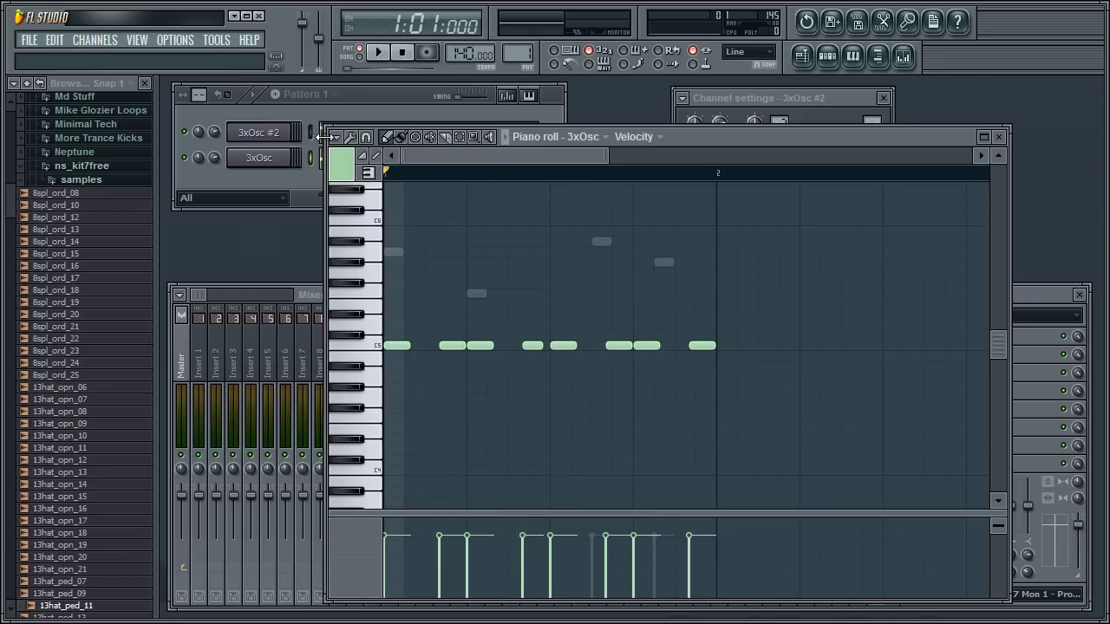
# Step: Allow notes to be resized from their start in the piano roll's edit options, and shorten the fourth C5 note from its start to half a step
pyautogui.click(337, 137)
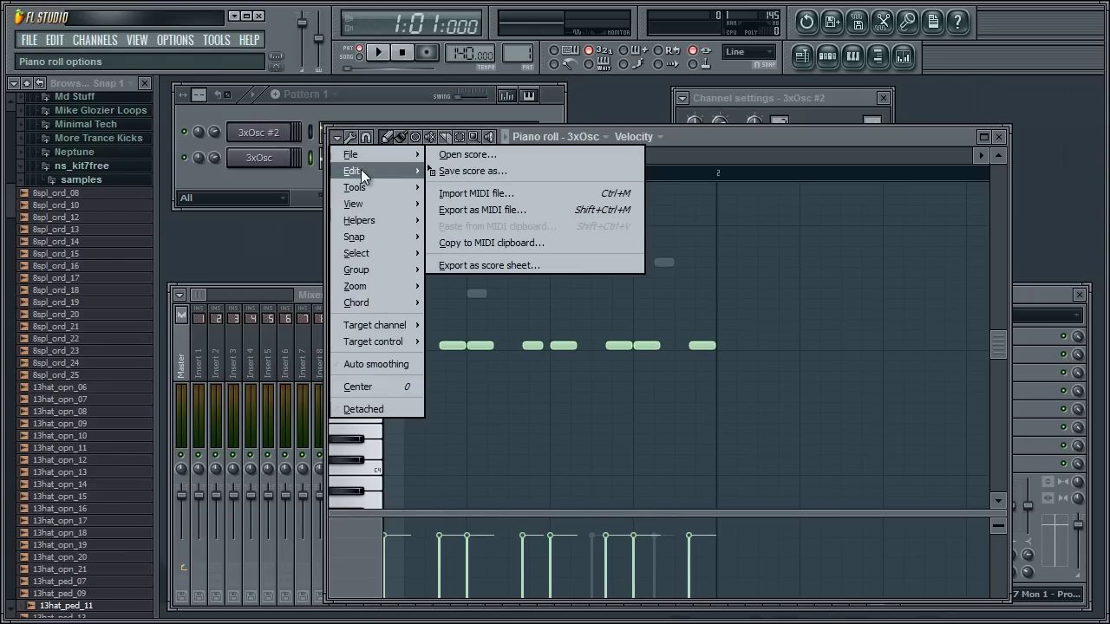
pyautogui.moveTo(361, 170)
pyautogui.click(546, 380)
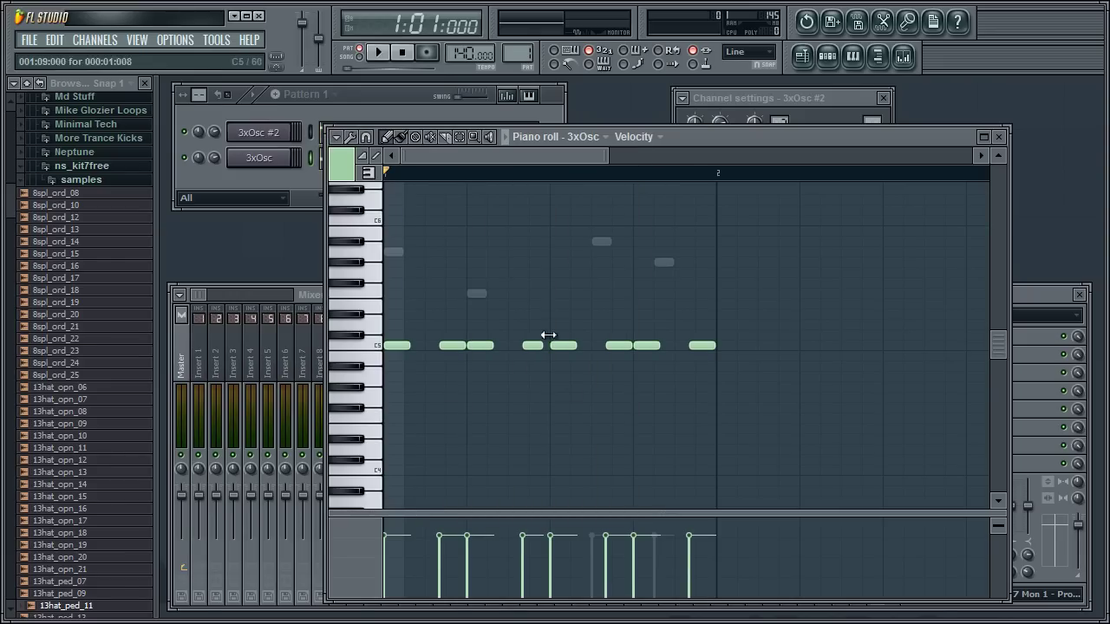
pyautogui.moveTo(528, 353); pyautogui.dragTo(536, 359)
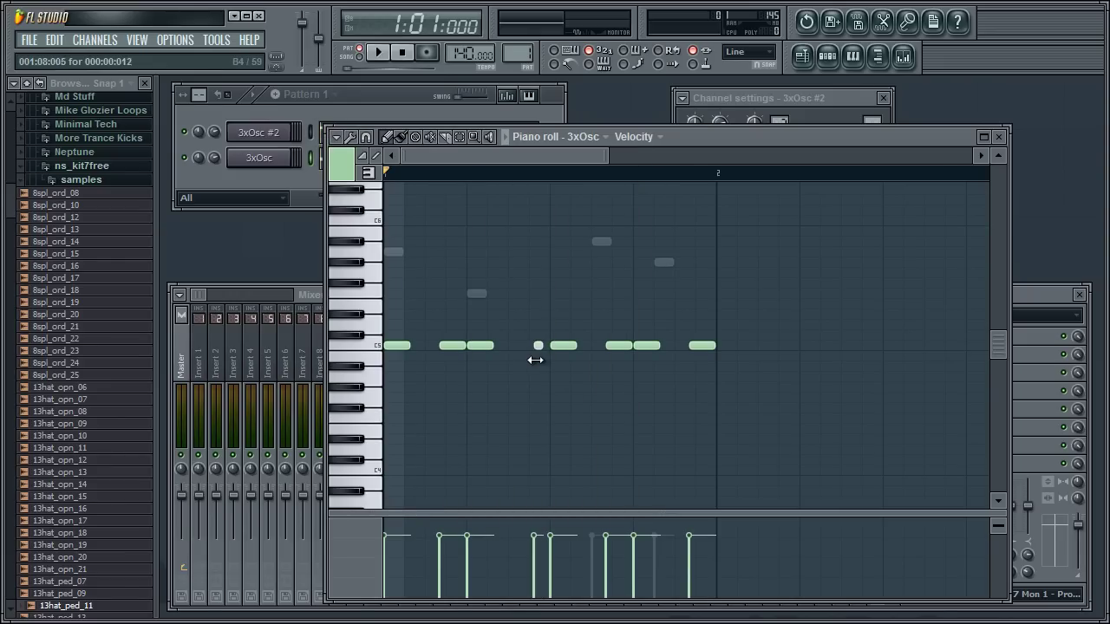